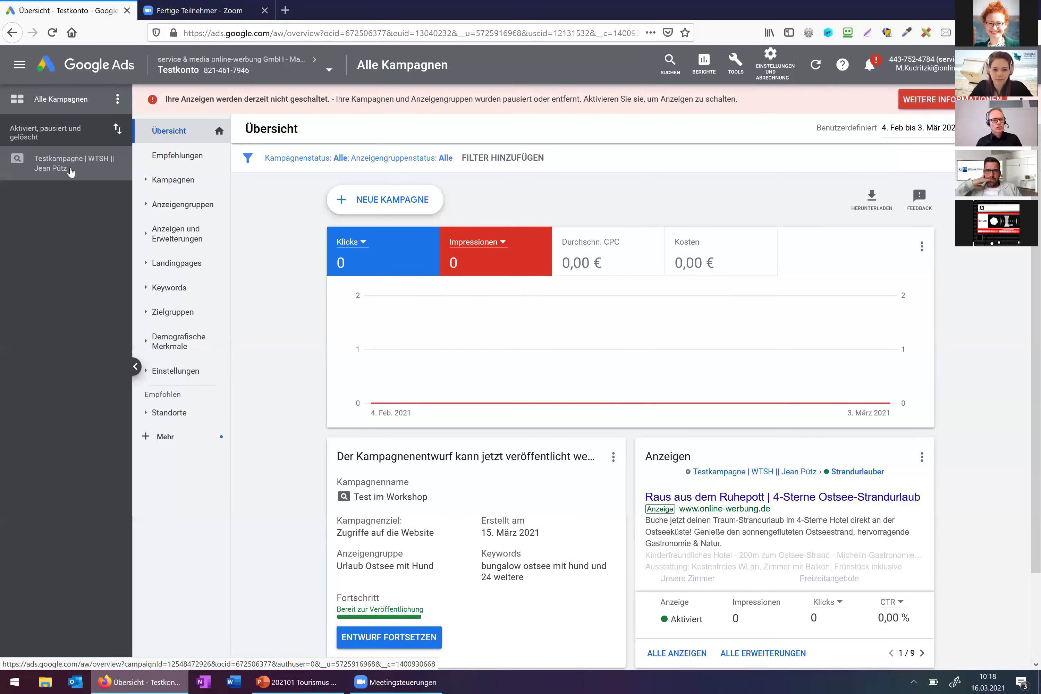
Open the campaigns overview and start creating a new campaign.
left_click(178, 179)
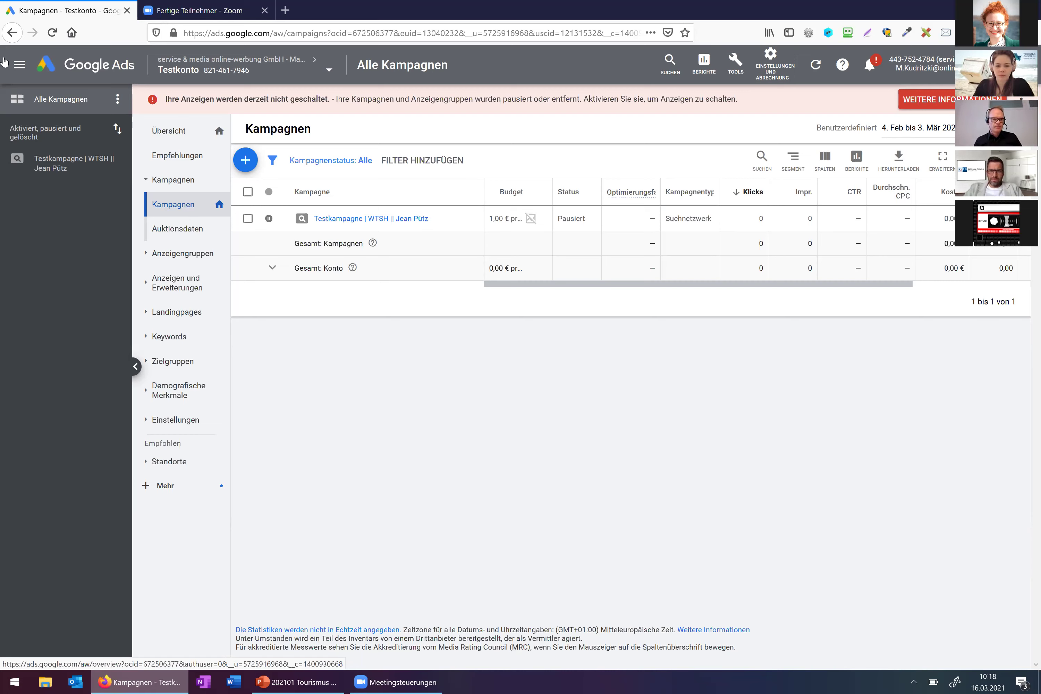
left_click(246, 162)
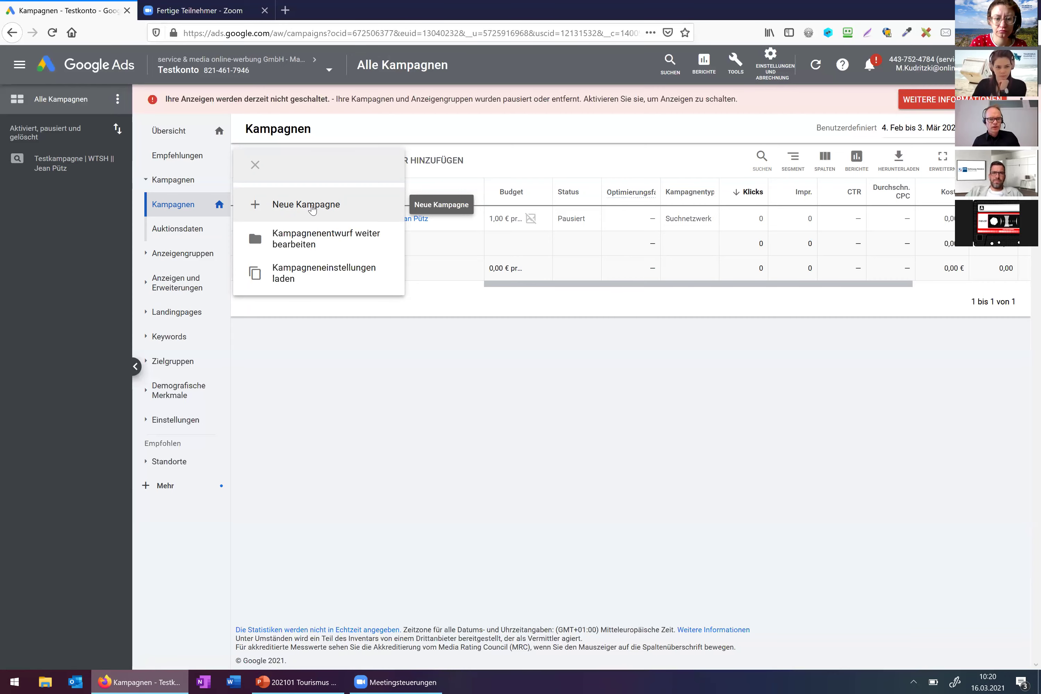
left_click(312, 208)
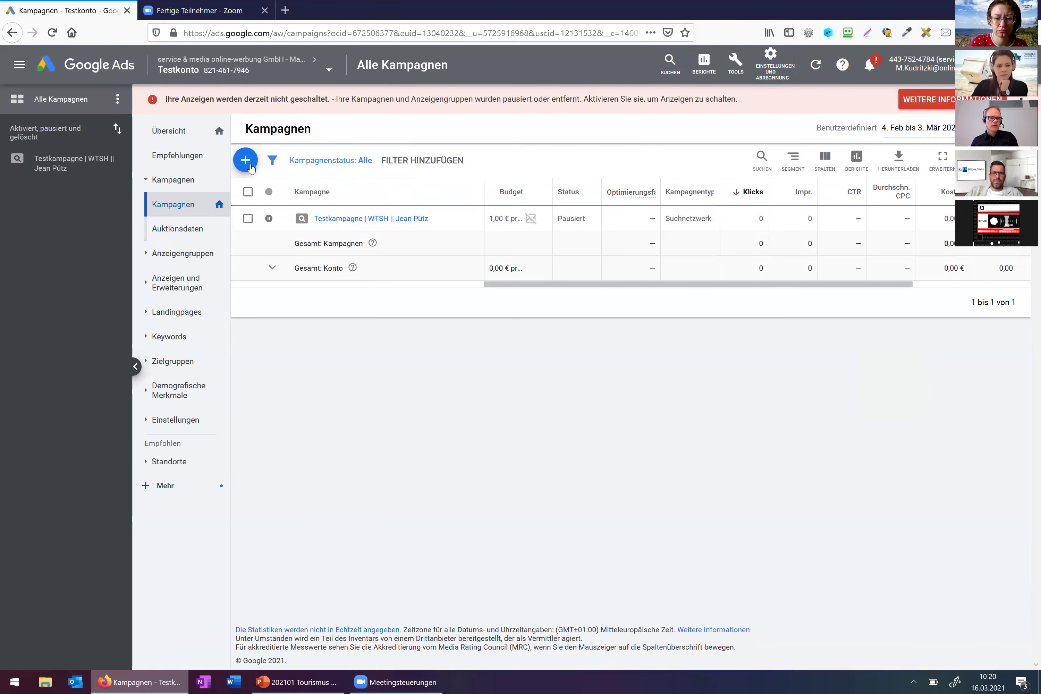
left_click(245, 160)
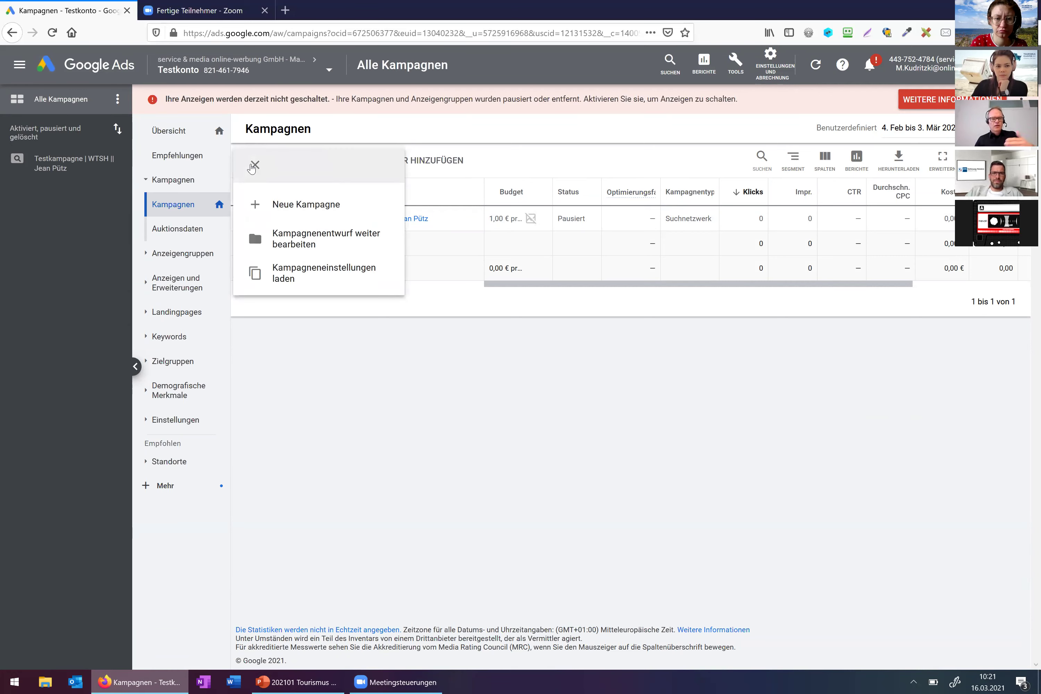
left_click(318, 211)
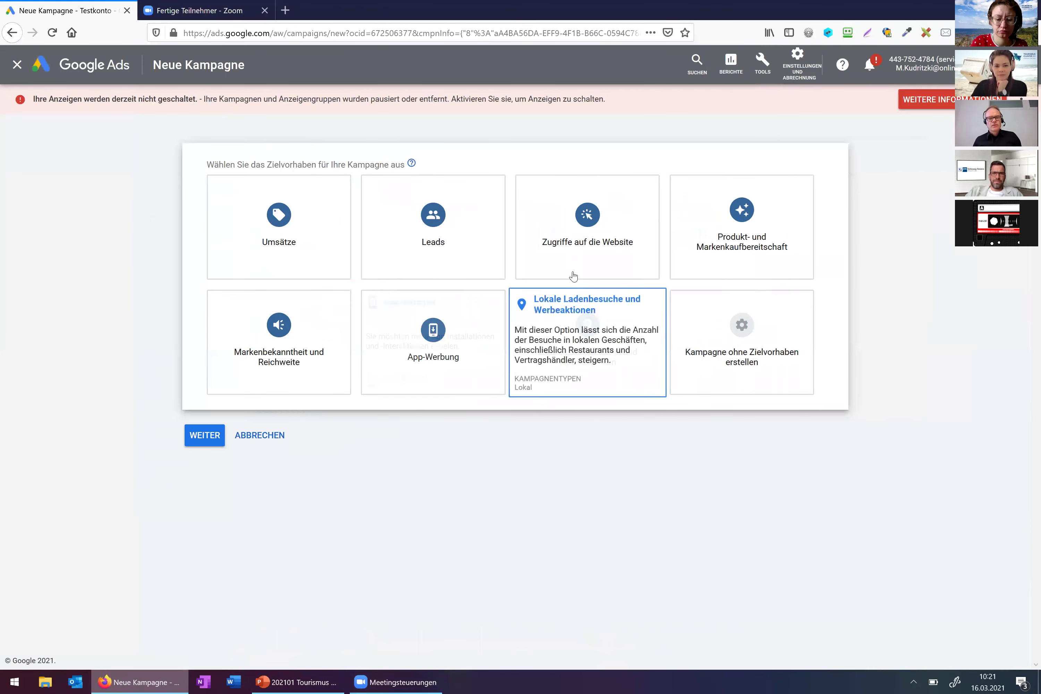
Select Zugriffe auf die Website as the campaign objective.
mouse_move(533, 260)
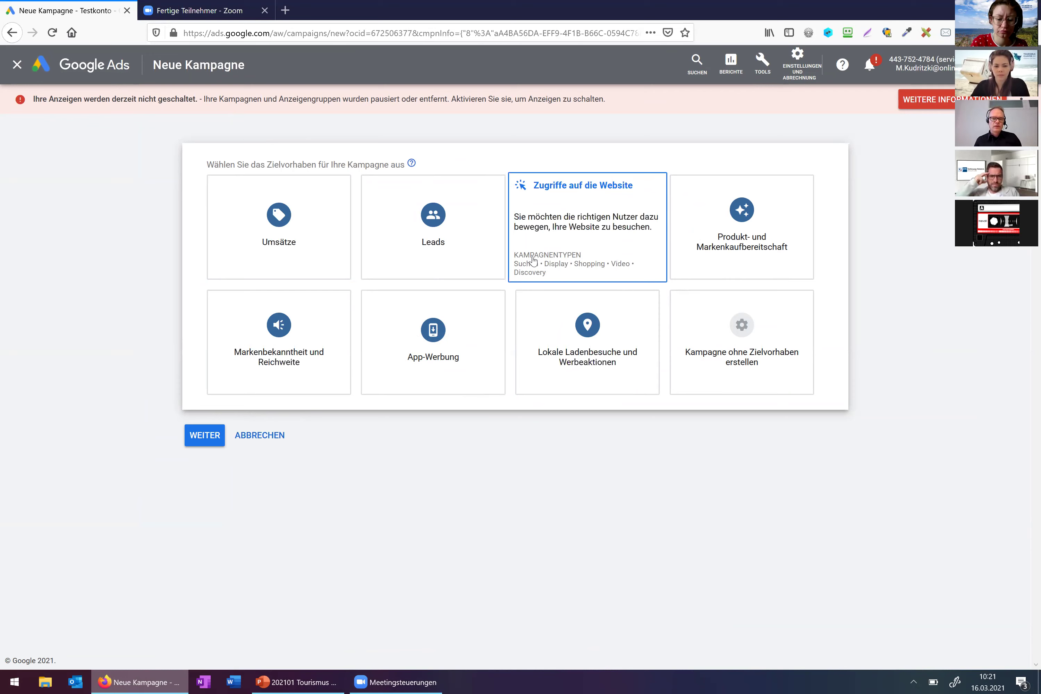
left_click(589, 231)
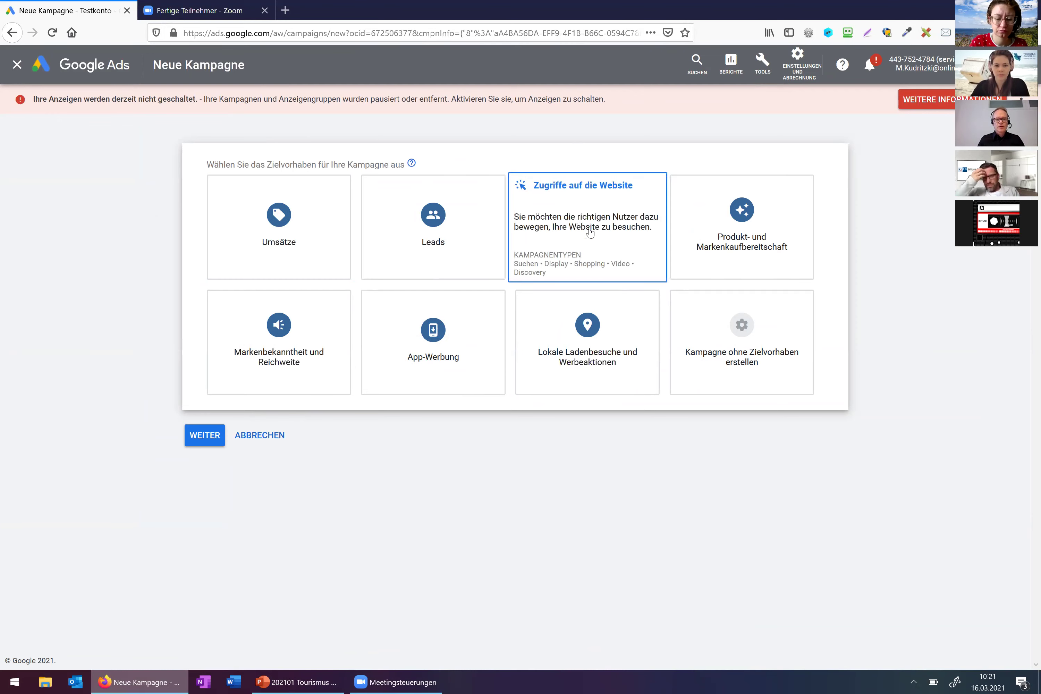
left_click(461, 239)
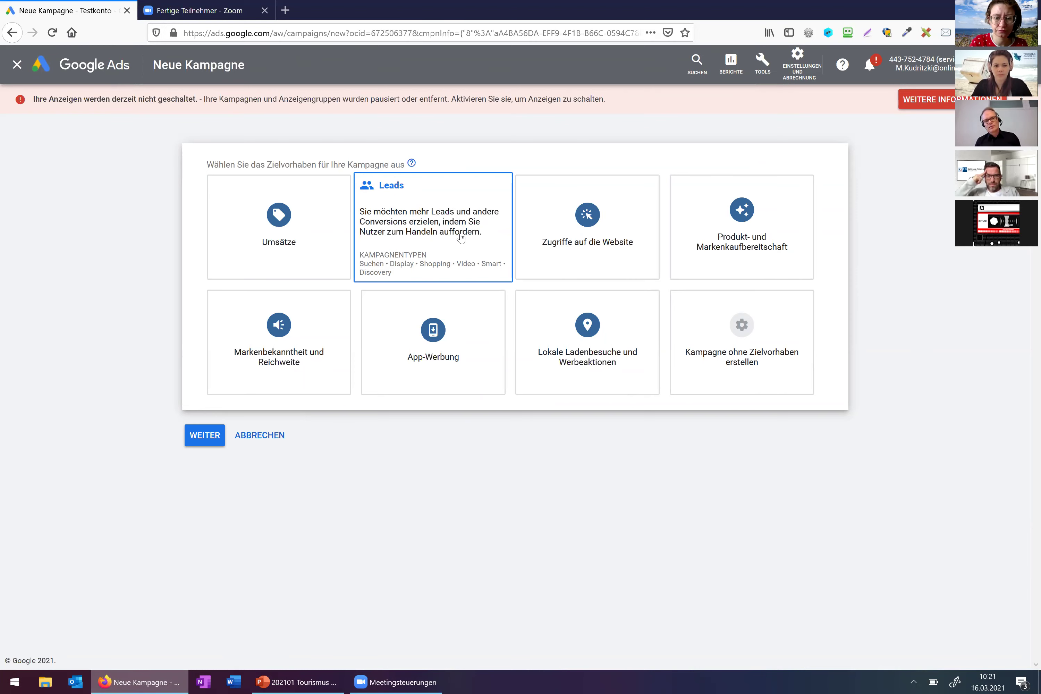
left_click(605, 226)
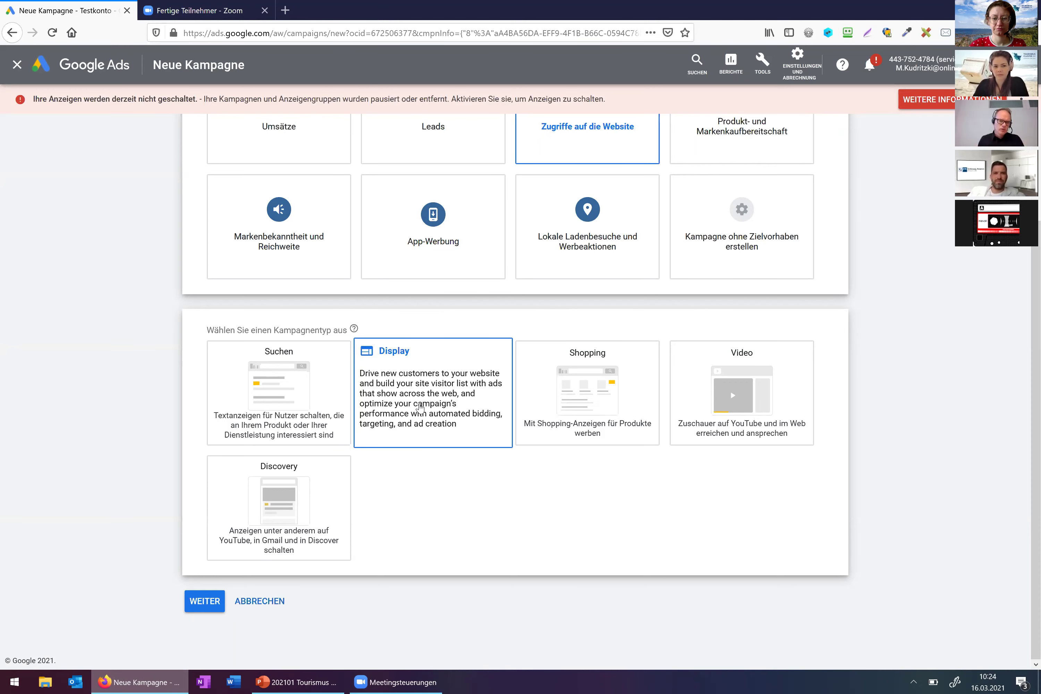
left_click(275, 403)
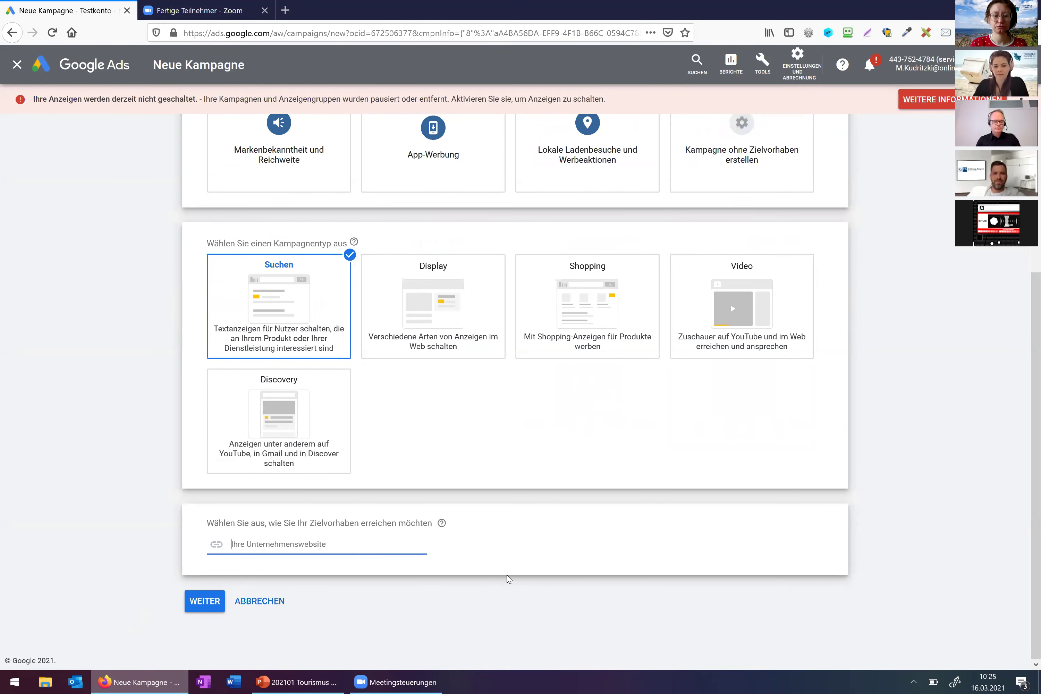
type("www.hotel-timme")
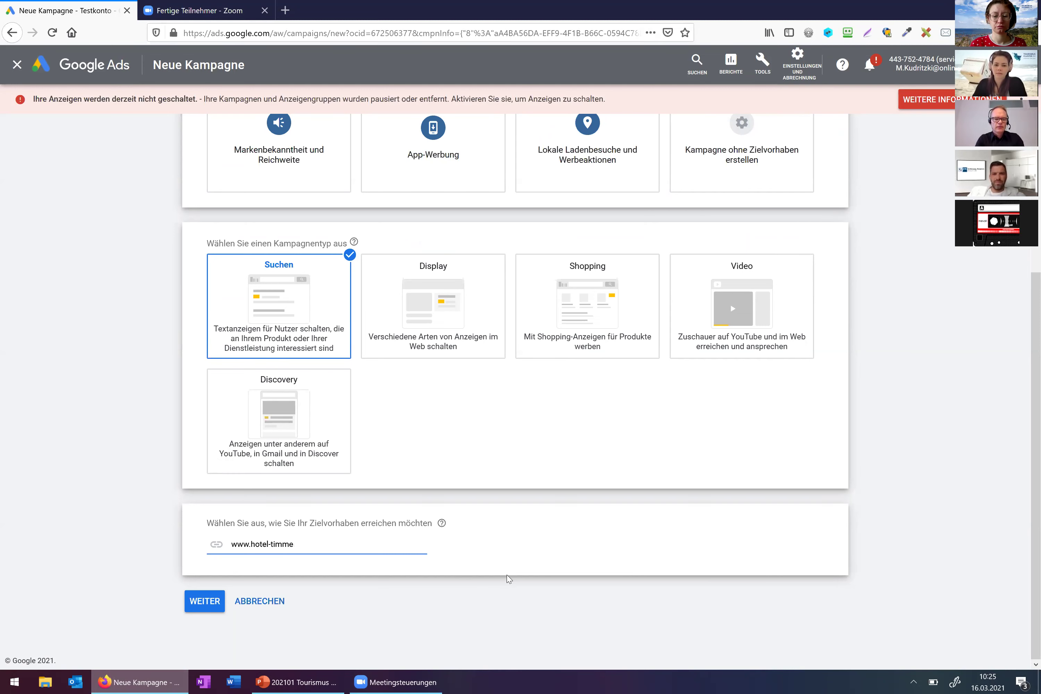
type("ndorfer-str")
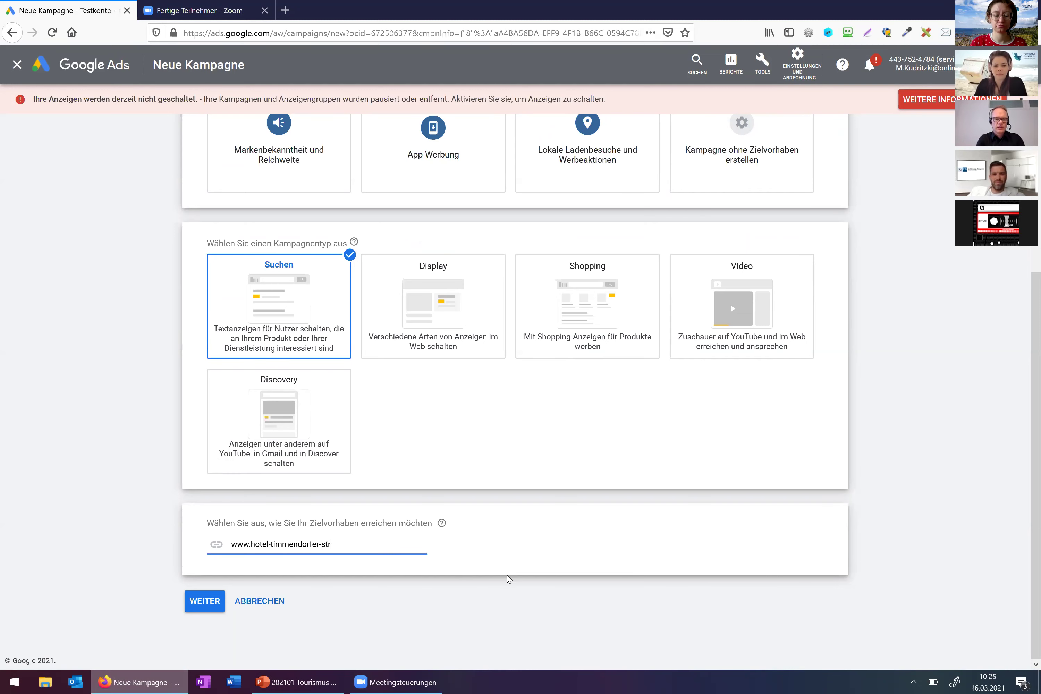
type("and.de")
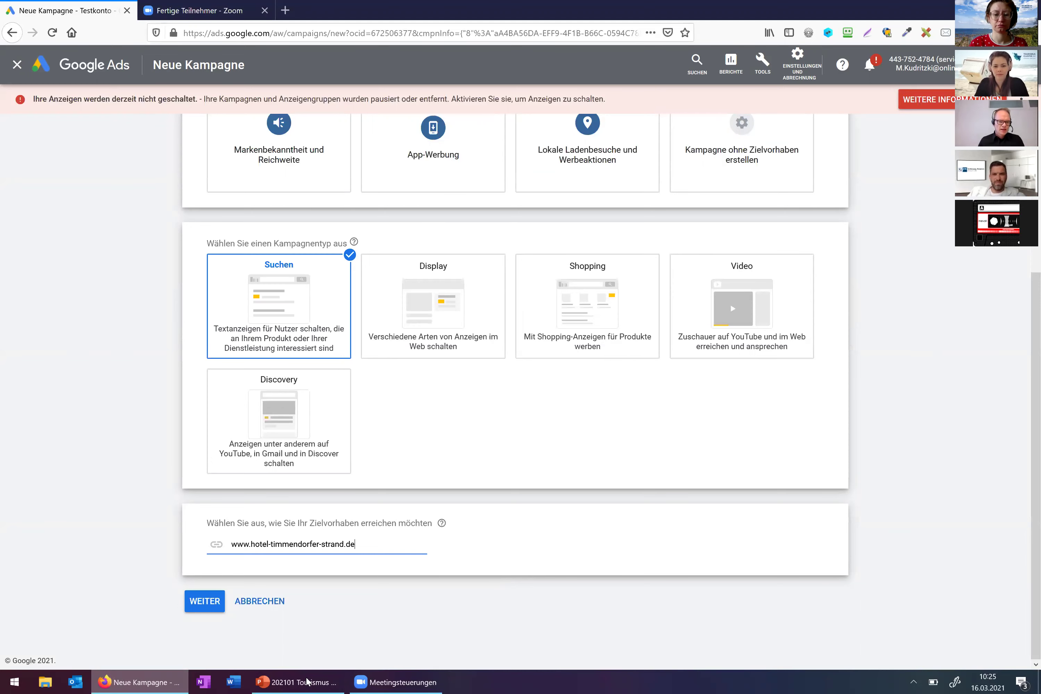
left_click(211, 601)
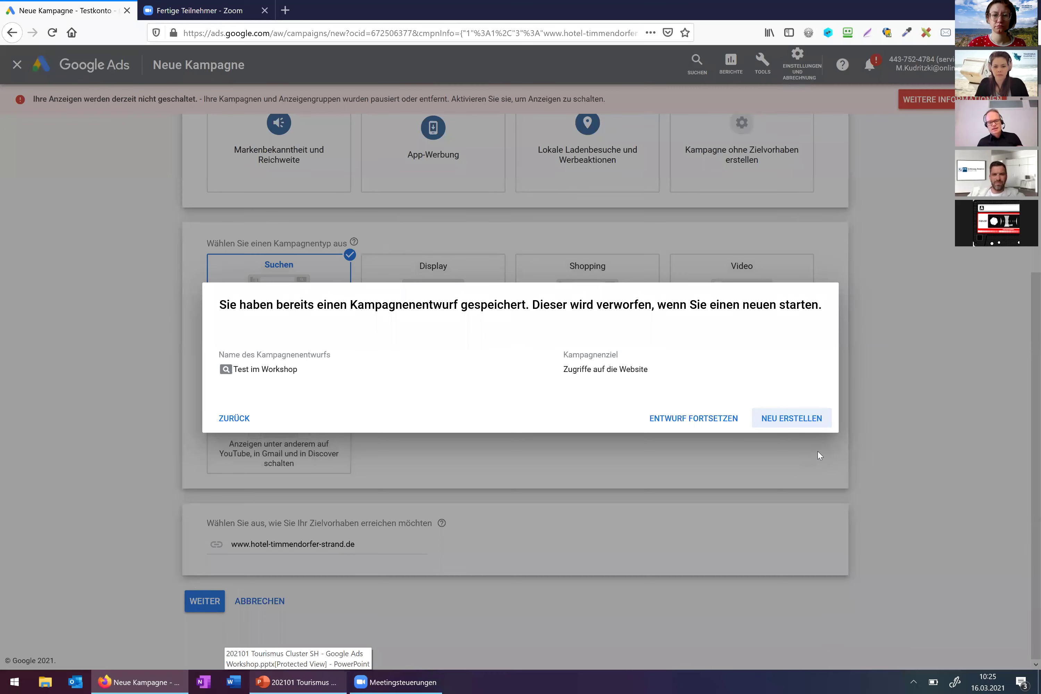
left_click(804, 418)
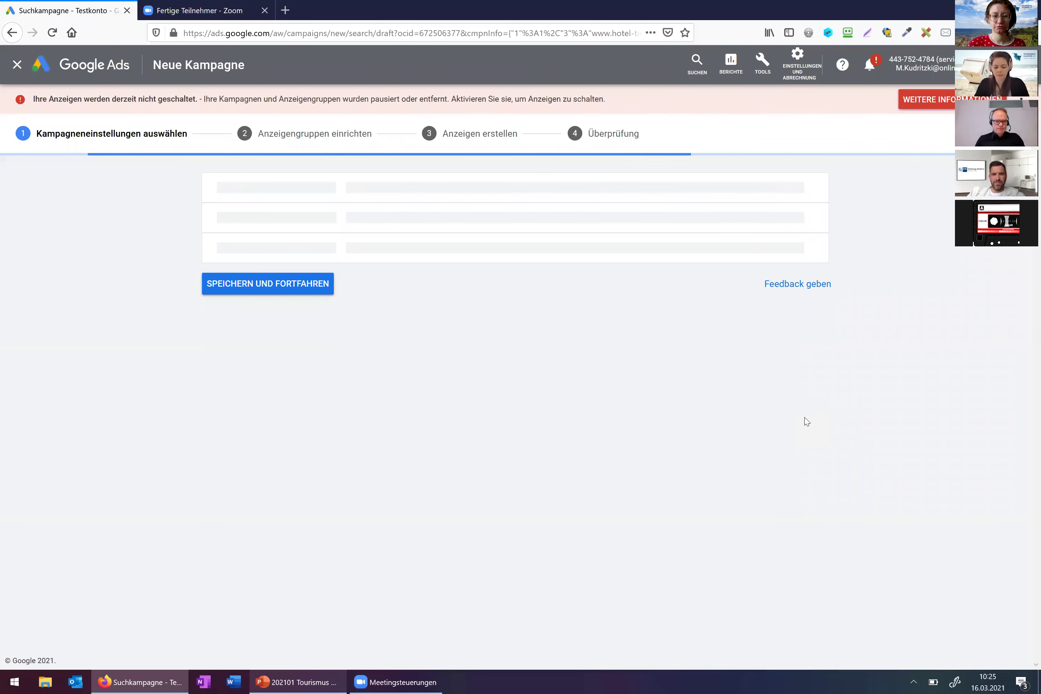
Name the campaign "Unser Test" and exclude the Google Displaynetzwerk from its advertising networks.
scroll(804, 417, "down", 5)
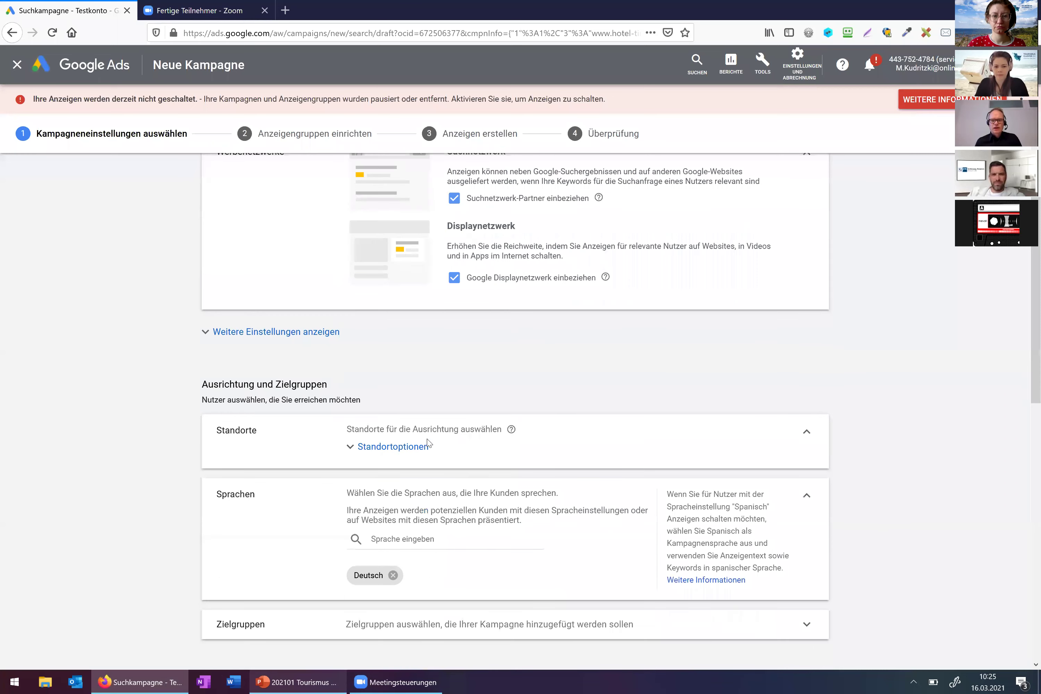
scroll(841, 415, "up", 4)
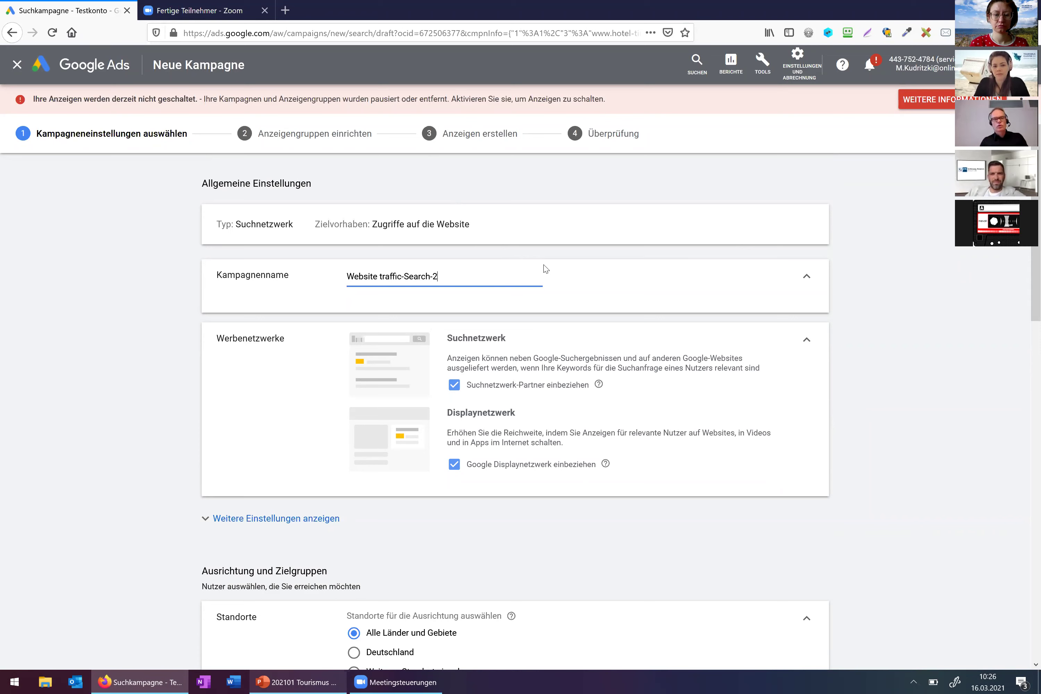
left_click_drag(466, 276, 110, 304)
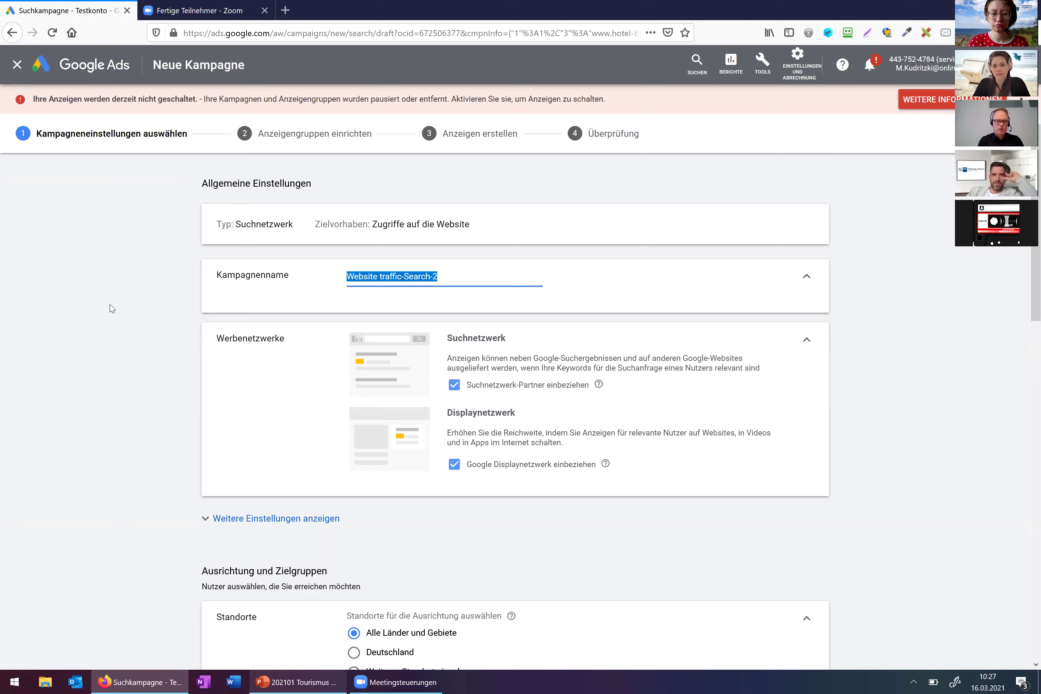
type("Unser Test")
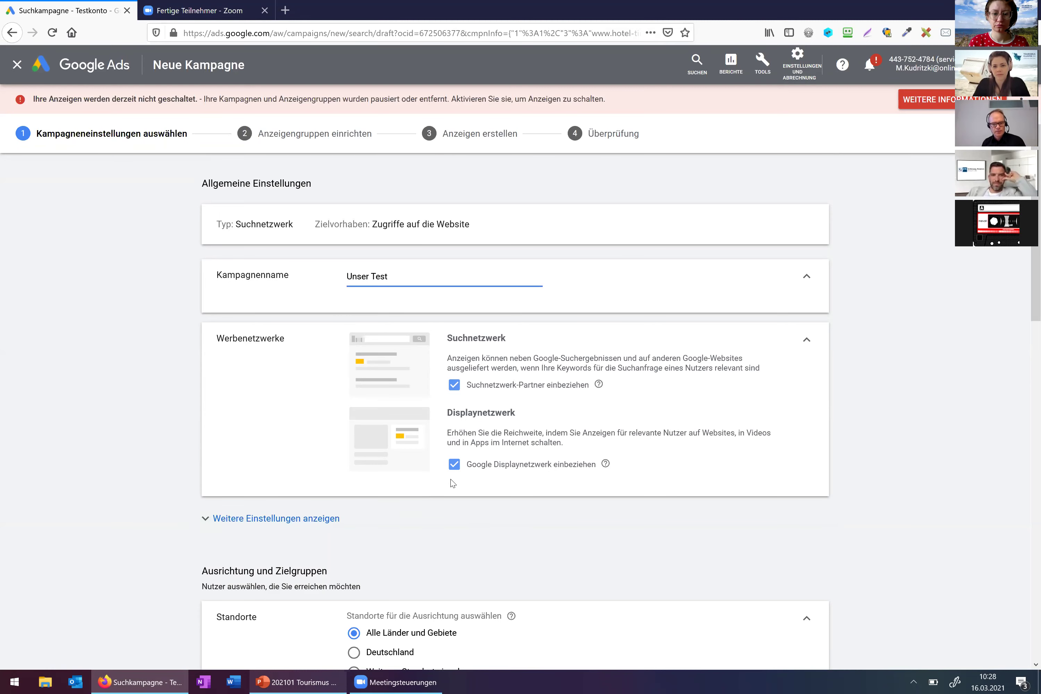
left_click(453, 464)
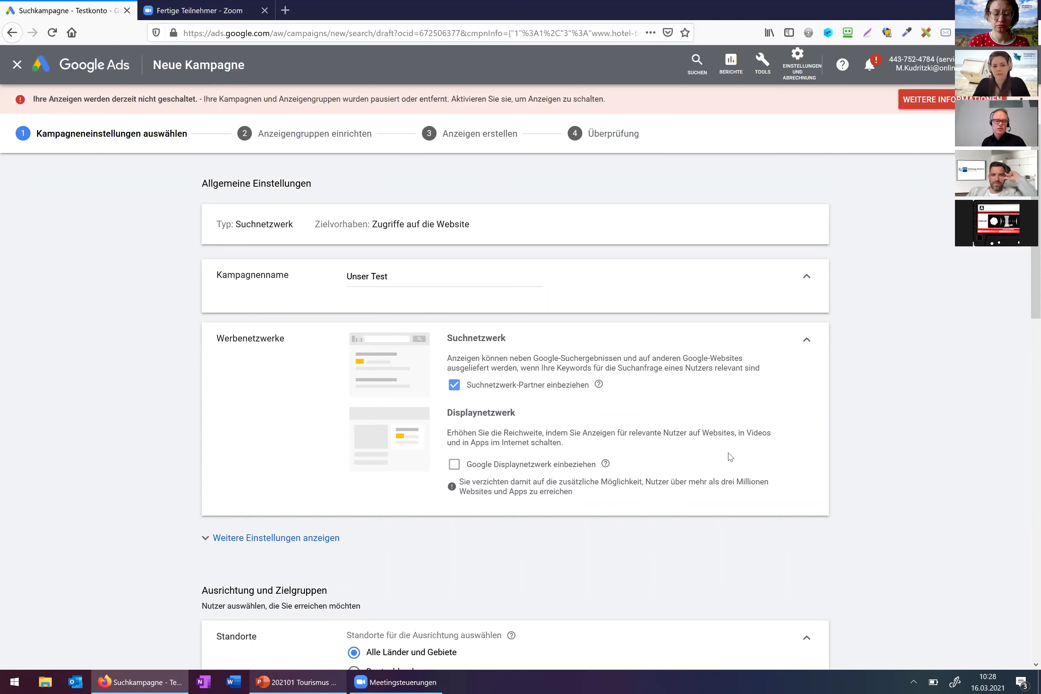
Examine the additional campaign settings for URL options, dynamic search ads and the ad schedule.
scroll(744, 340, "down", 2)
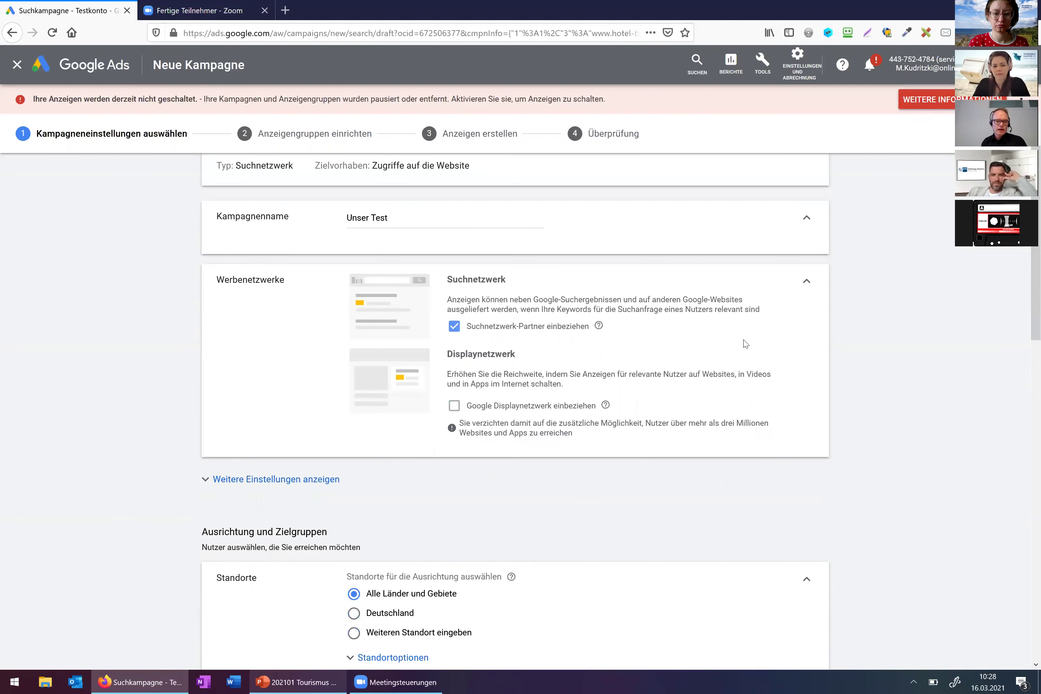
scroll(743, 339, "down", 1)
left_click(296, 450)
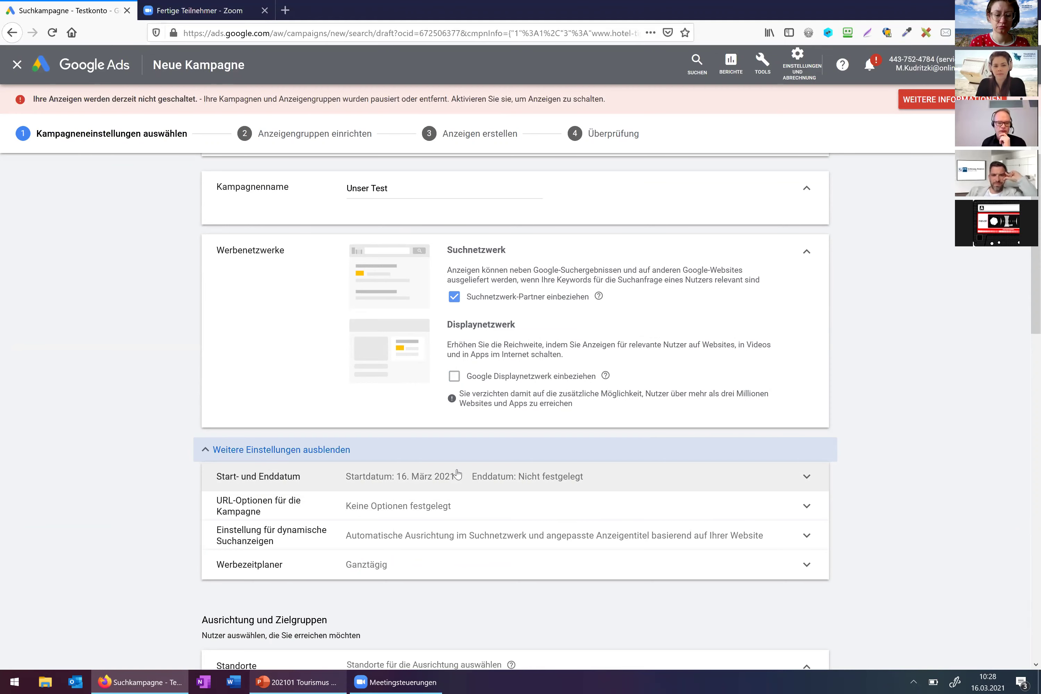
left_click(468, 506)
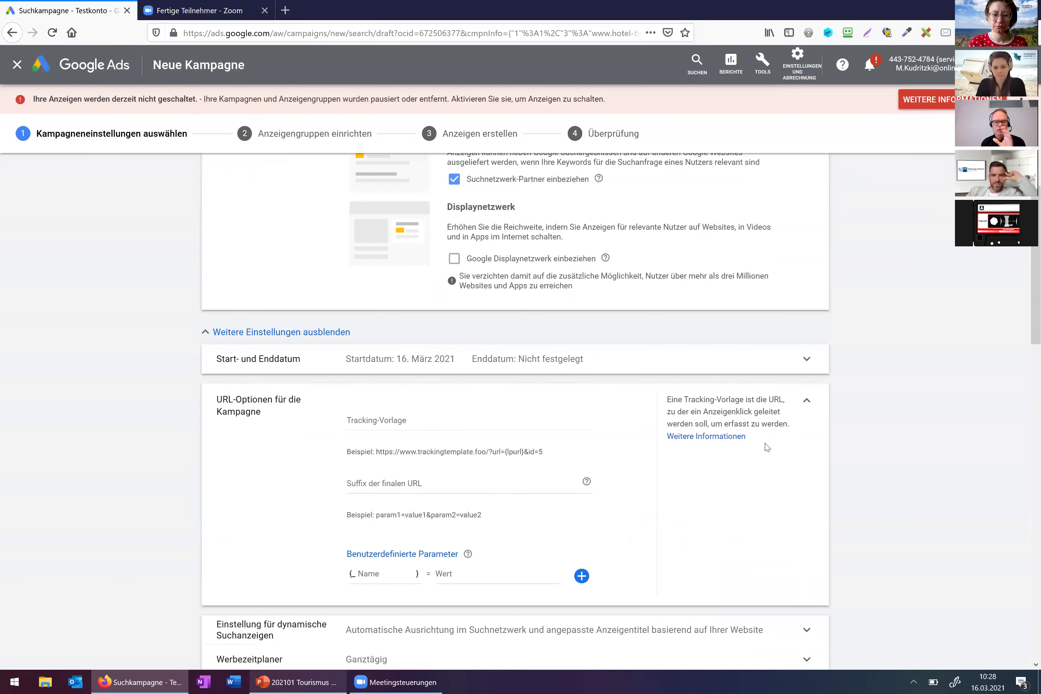
left_click(807, 403)
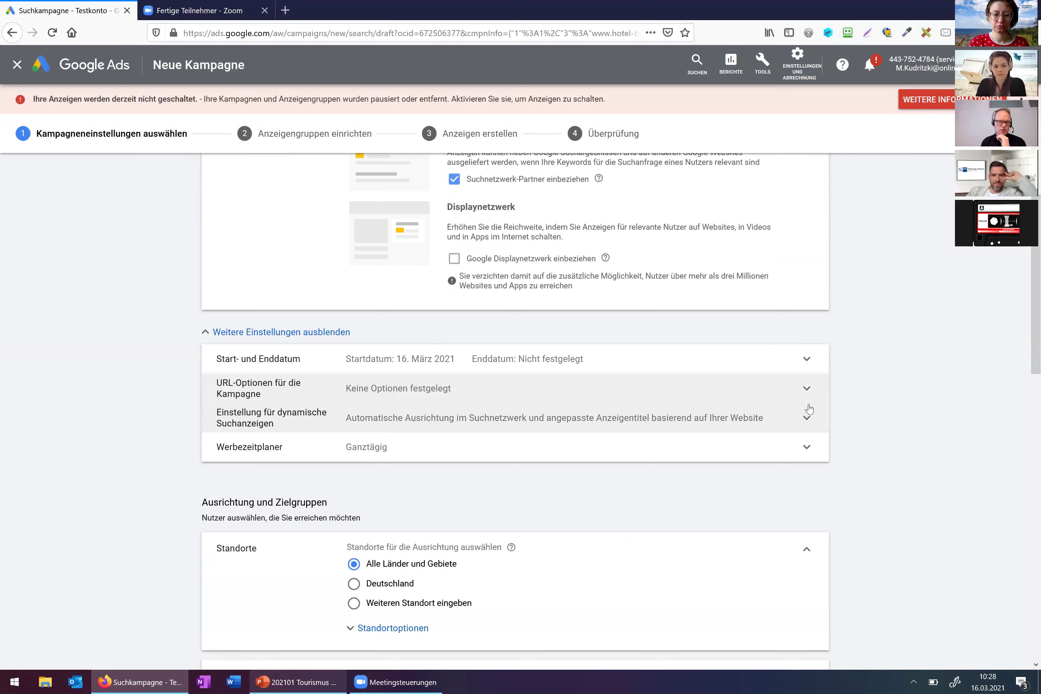
left_click(437, 411)
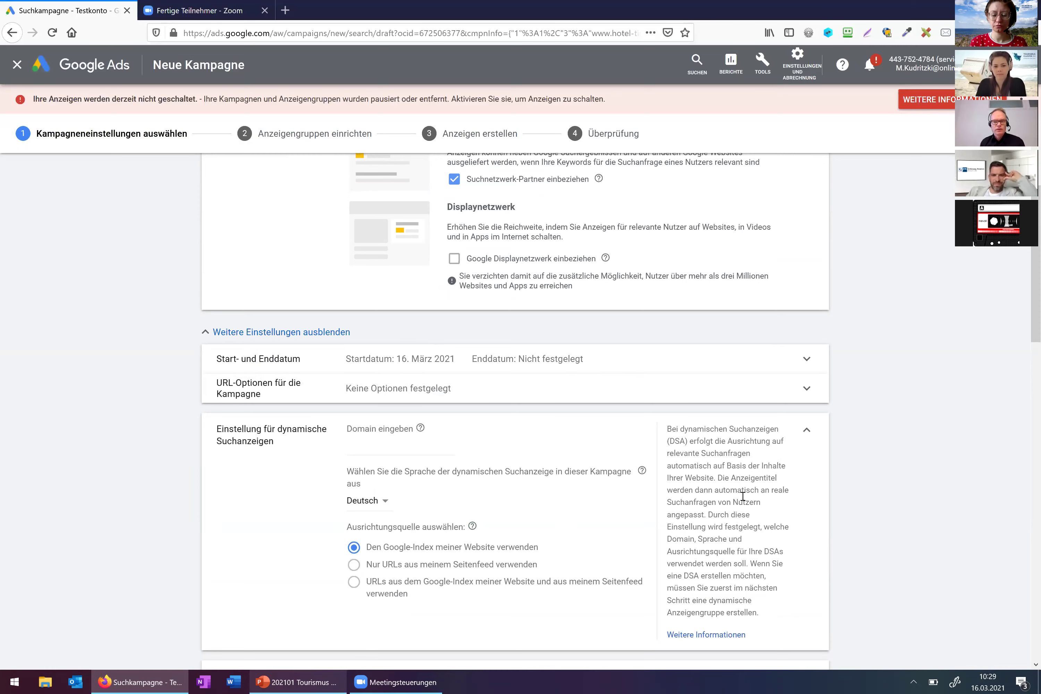
left_click(806, 432)
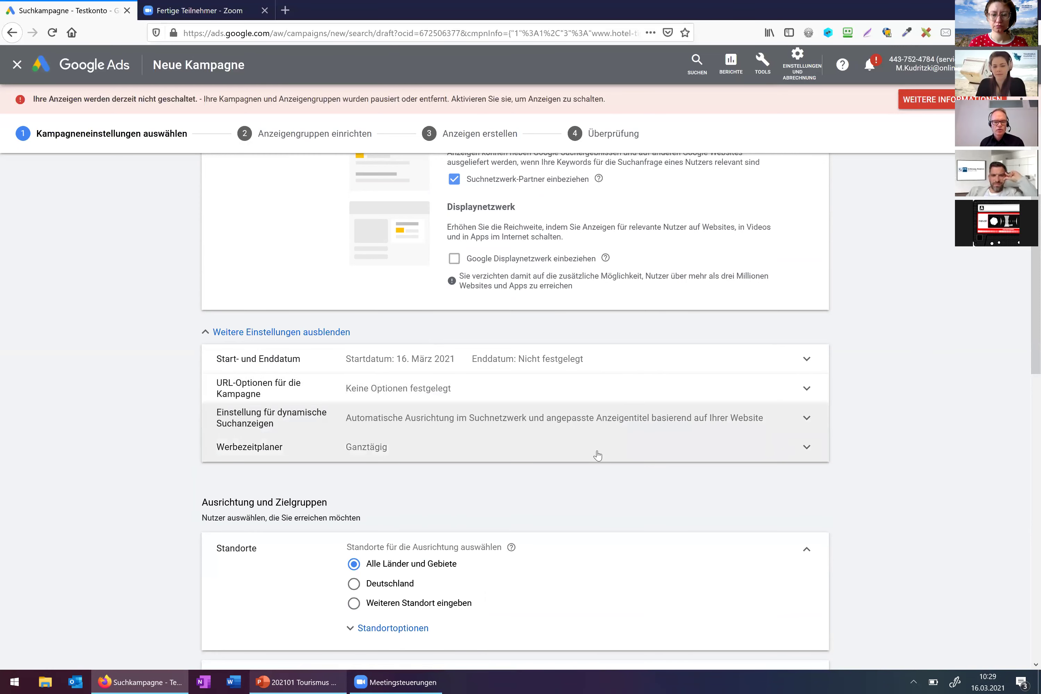
left_click(597, 454)
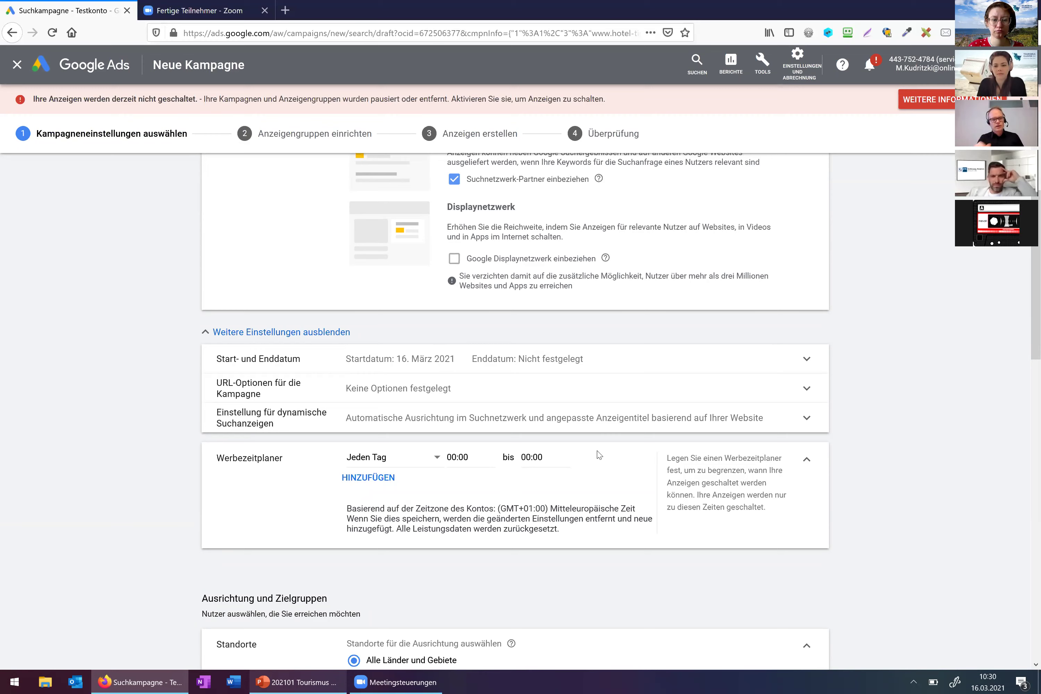
left_click(806, 469)
Restrict the campaign's location targeting to the federal state of Bayern, Deutschland, as a custom location.
scroll(901, 338, "down", 1)
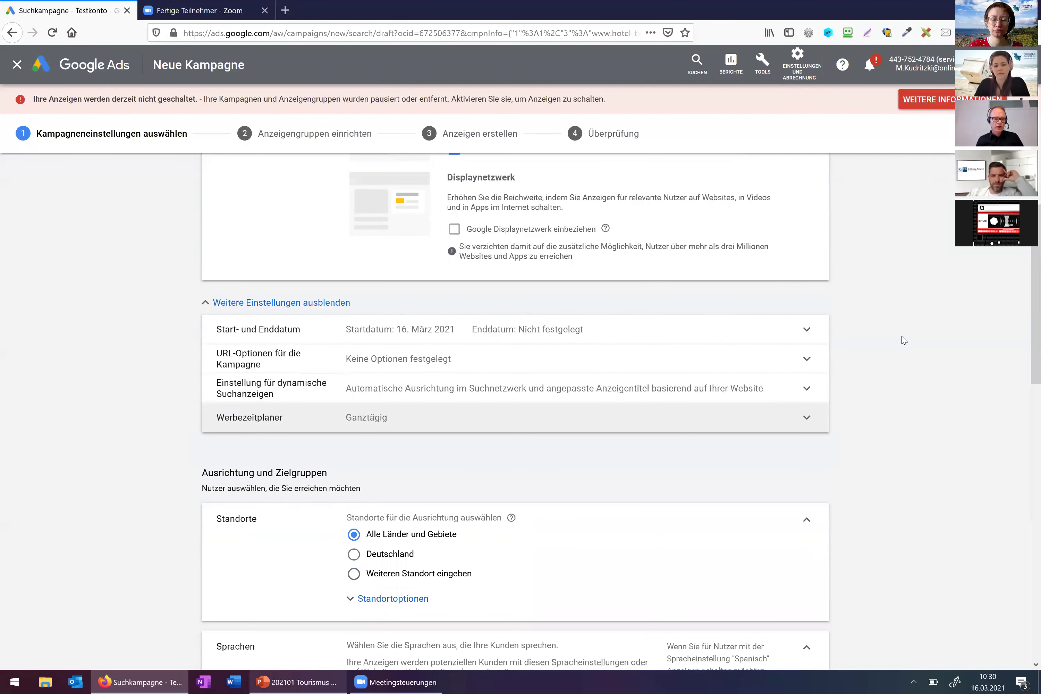
scroll(901, 337, "down", 5)
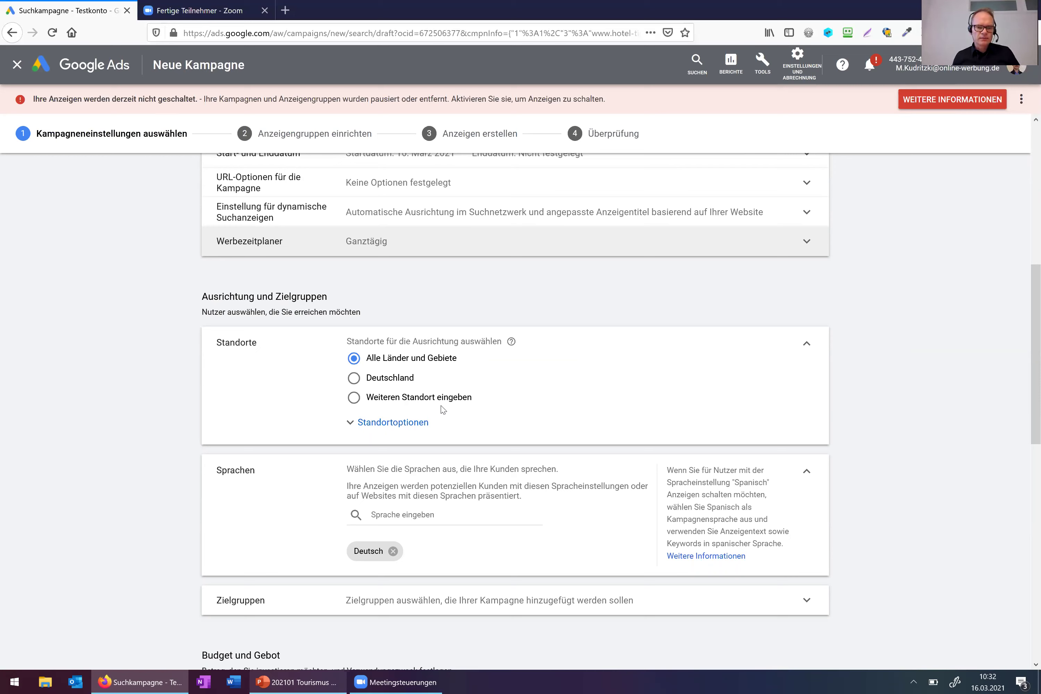
left_click(355, 405)
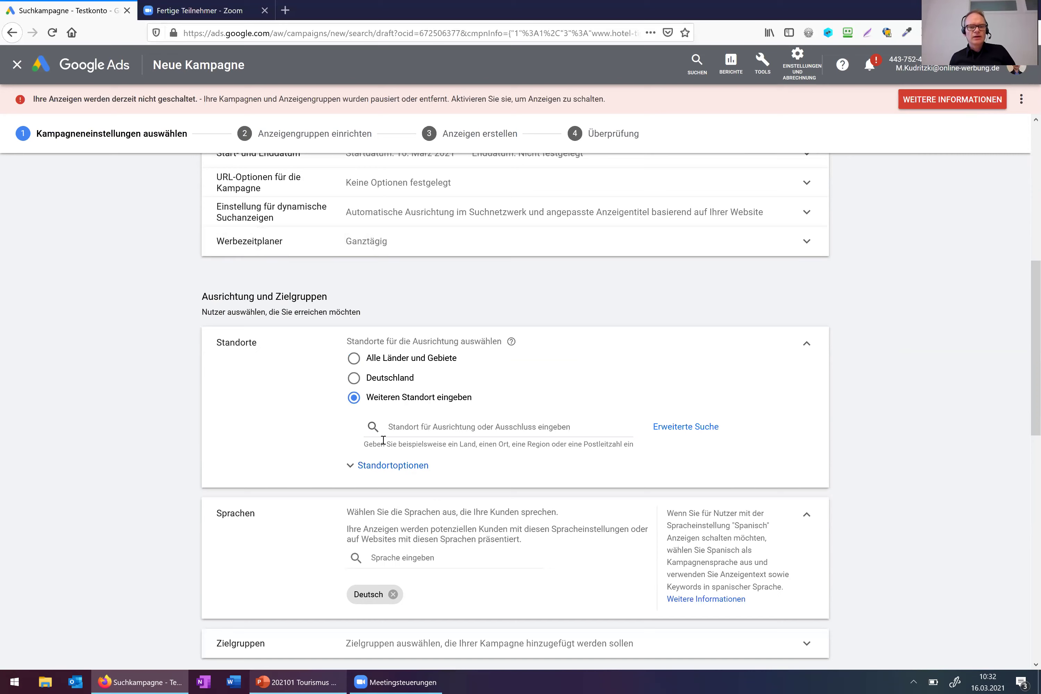
left_click(460, 427)
type("b")
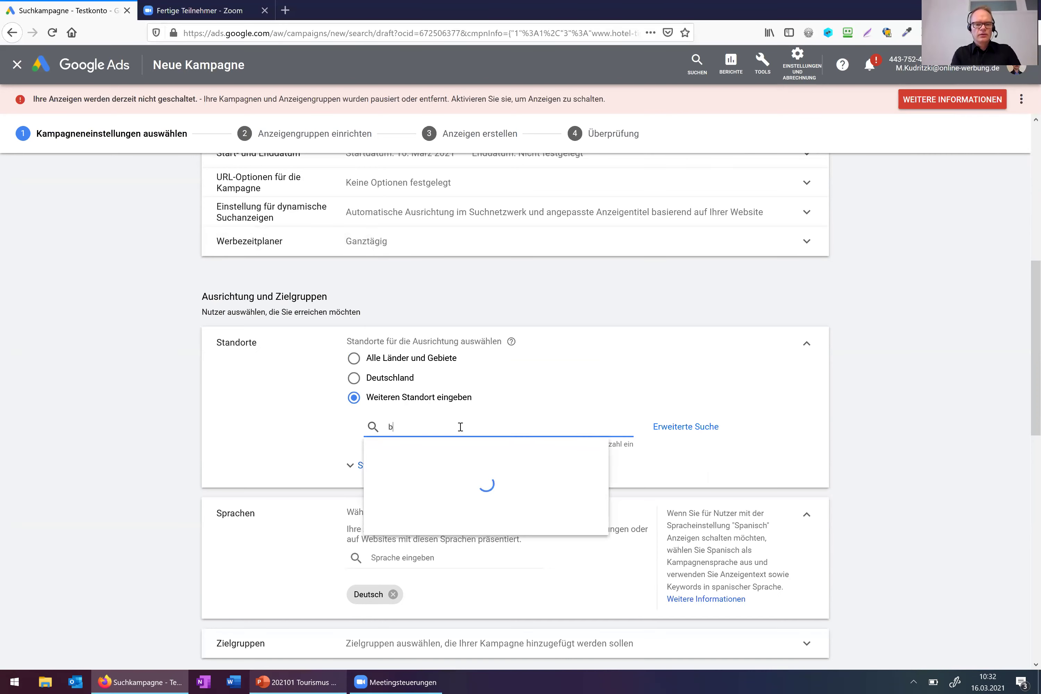
type("ayern")
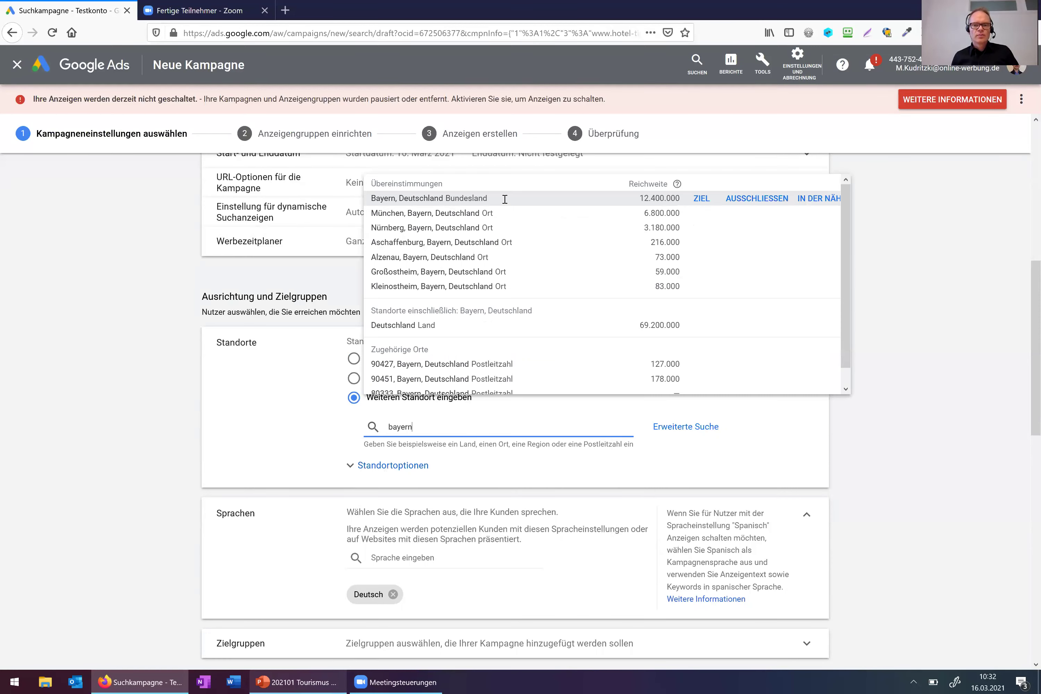
left_click(702, 199)
left_click(703, 200)
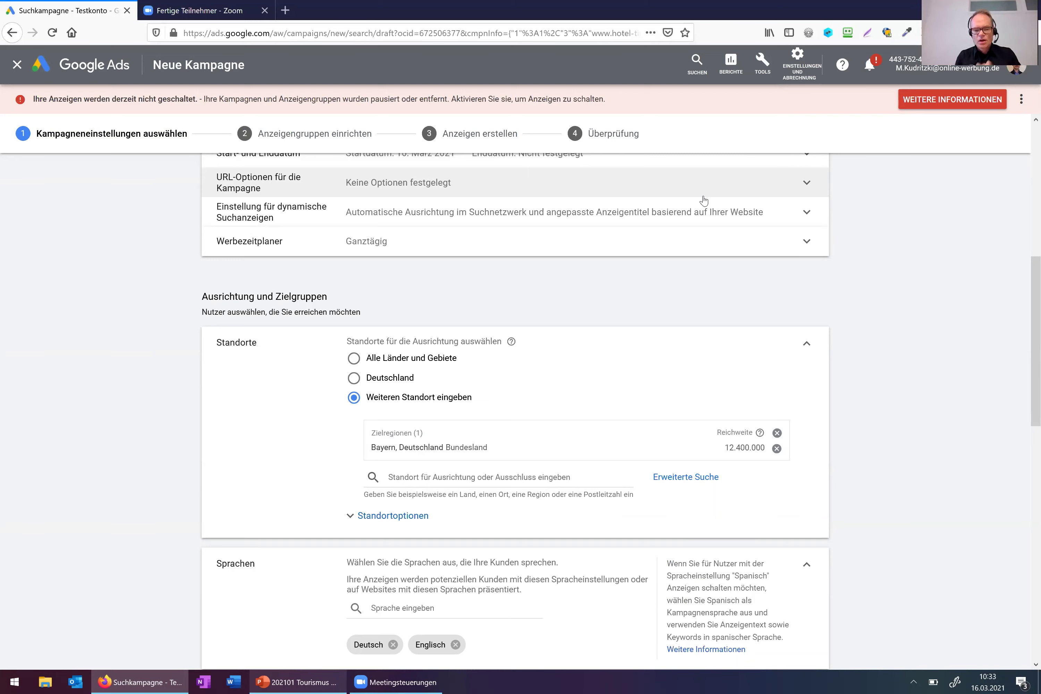
Remove Englisch from the campaign's languages.
scroll(801, 325, "down", 4)
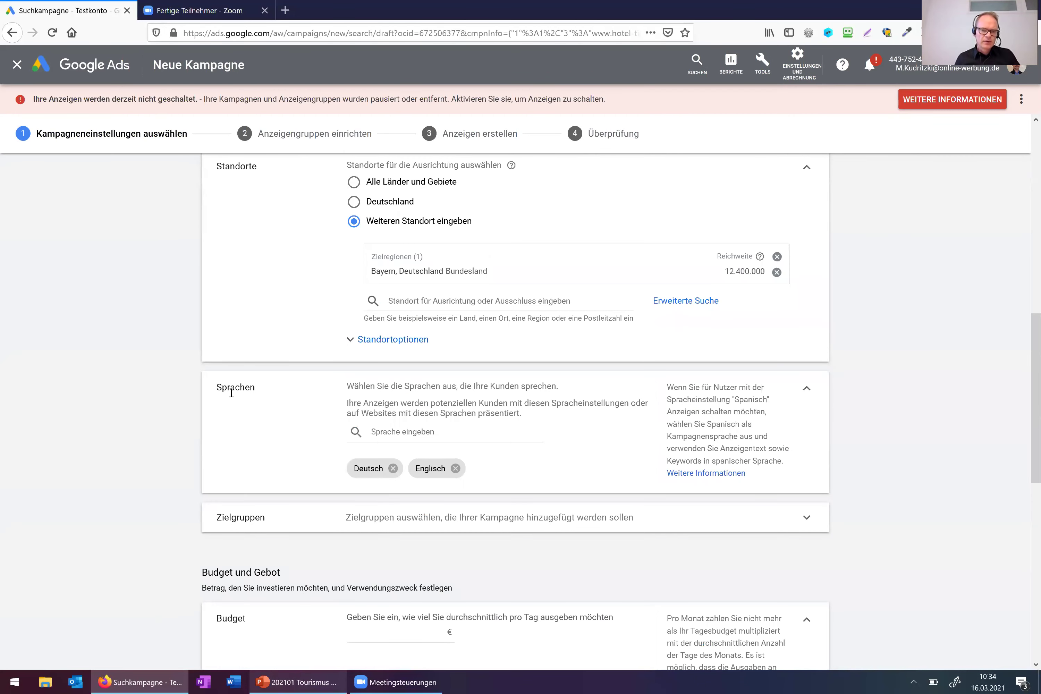
left_click(455, 468)
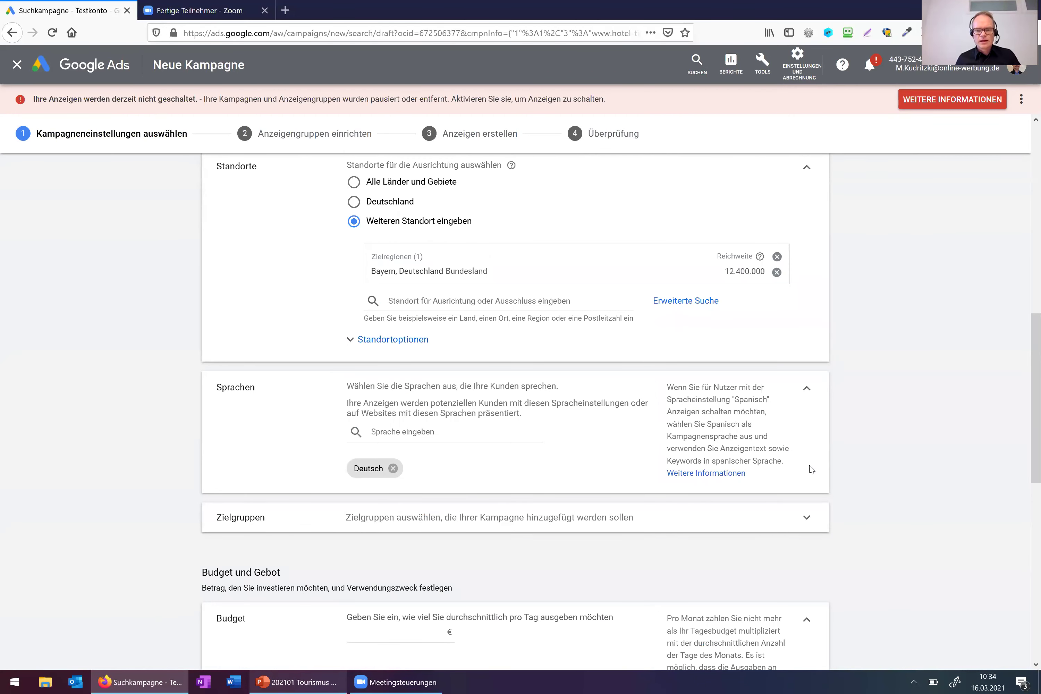
Examine the campaign's Zielgruppen options, including the audience search and the Ausrichtung and Beobachtung settings.
left_click(808, 524)
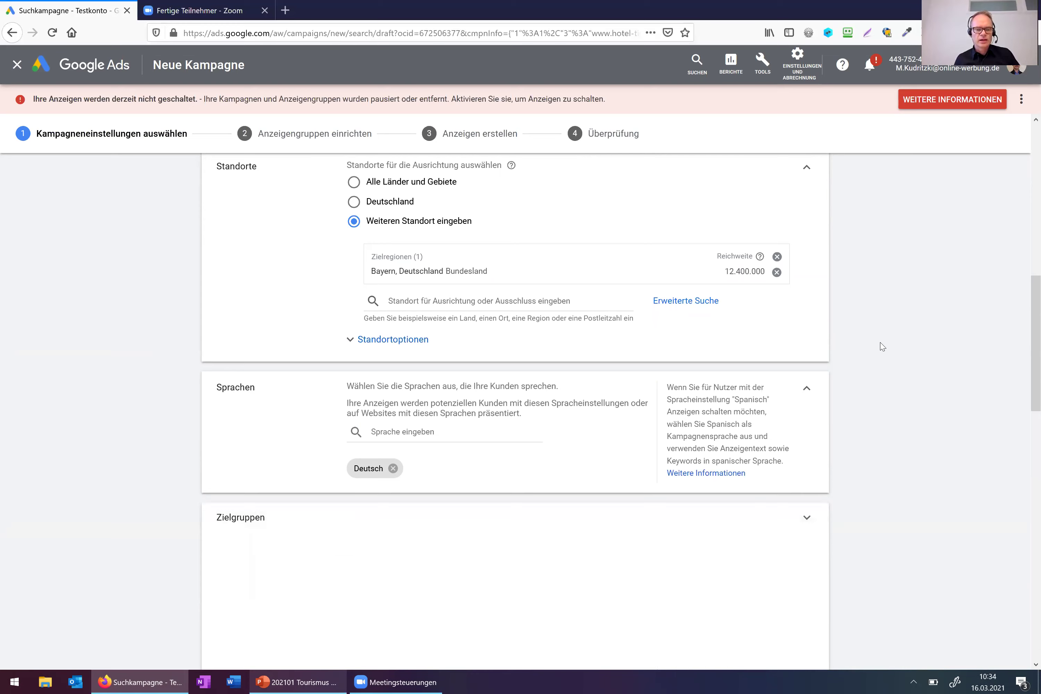
scroll(880, 342, "down", 3)
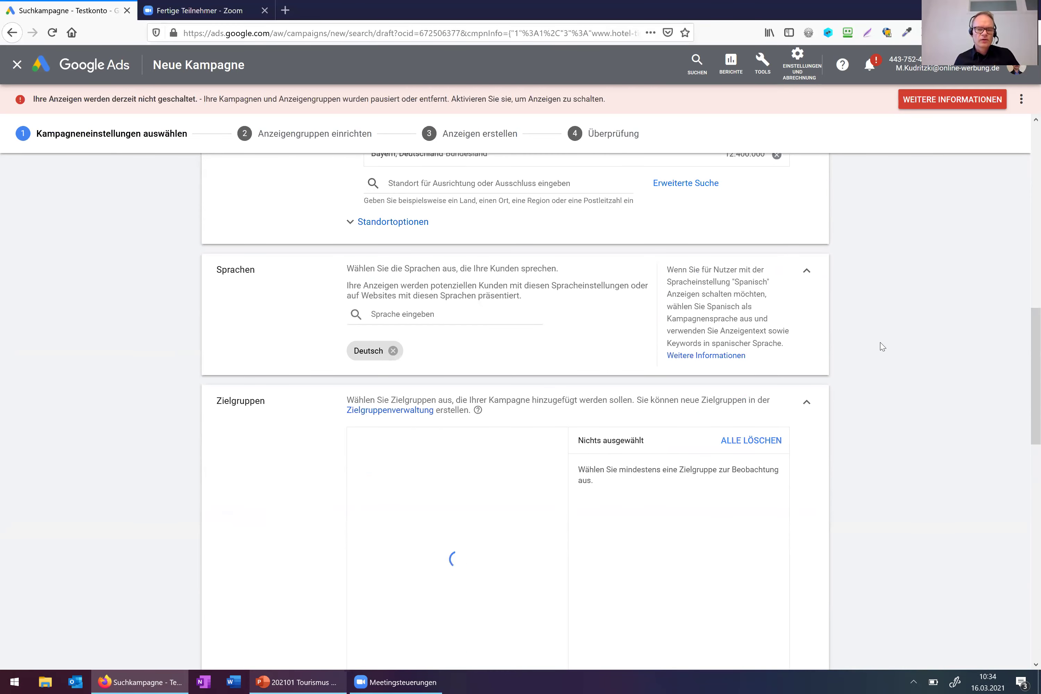
scroll(880, 342, "down", 2)
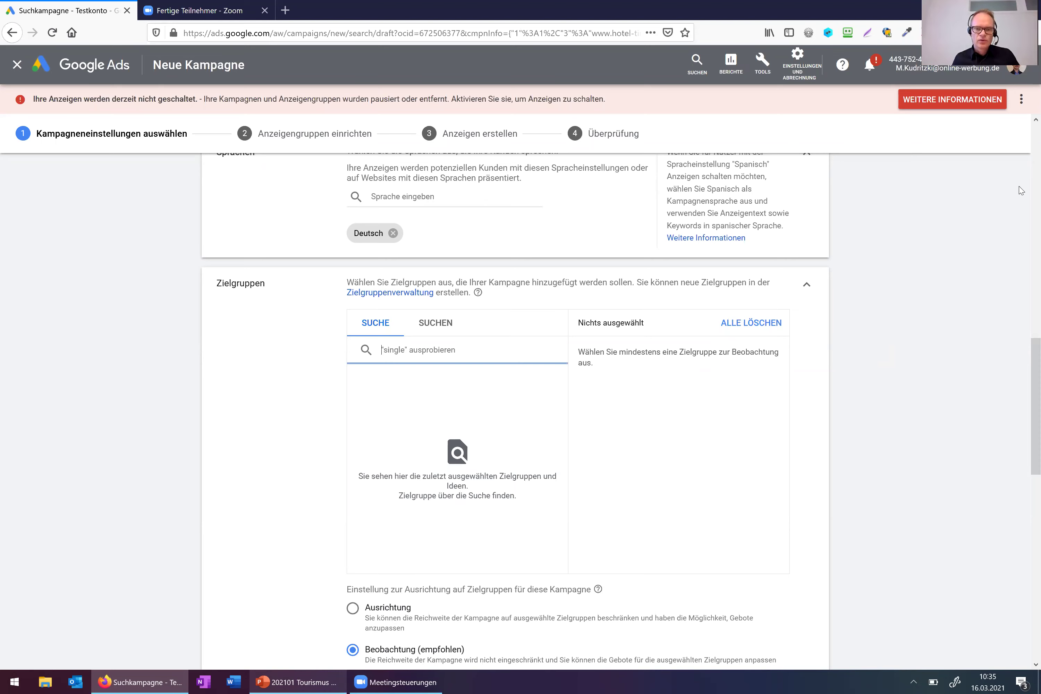
left_click(813, 286)
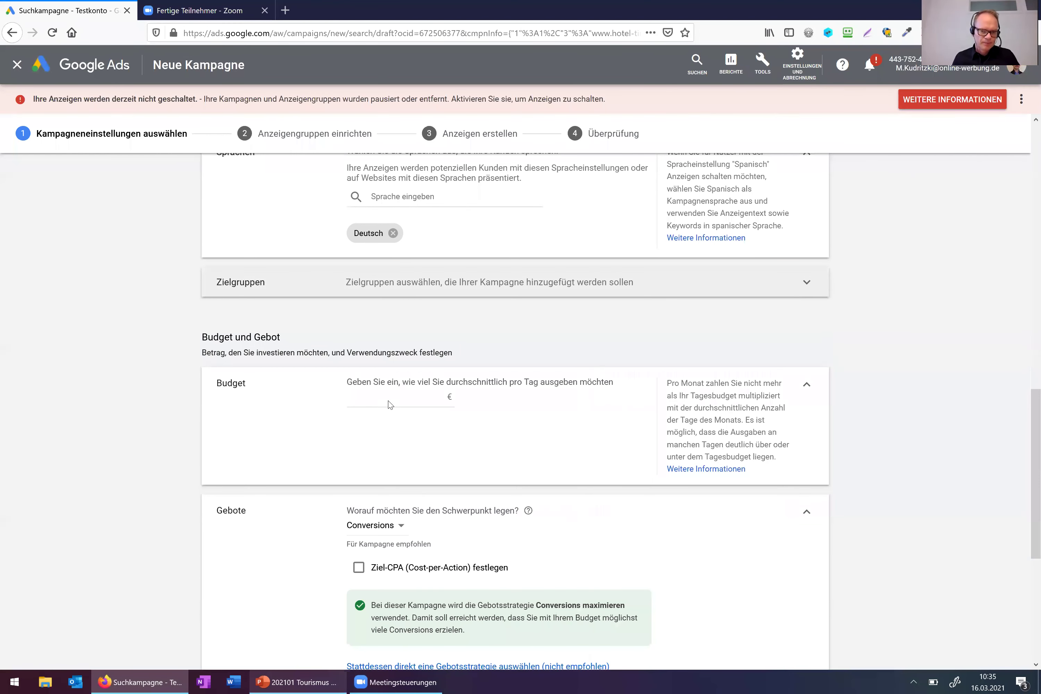
Set the campaign's average daily budget to 10 € and its bidding focus to Klicks.
left_click(403, 399)
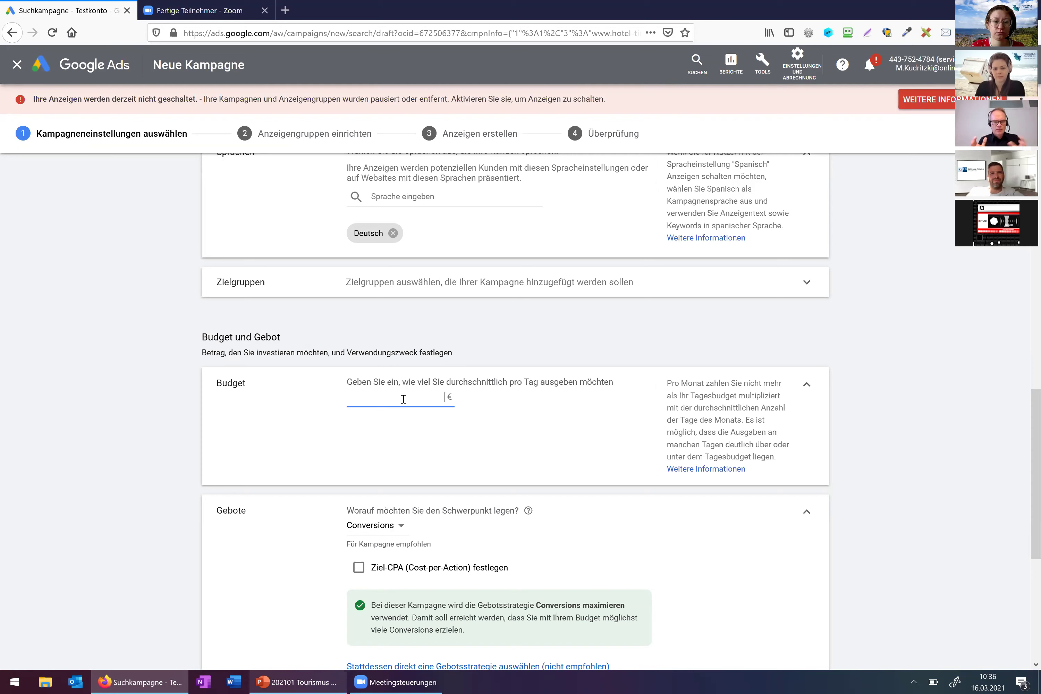
type("10")
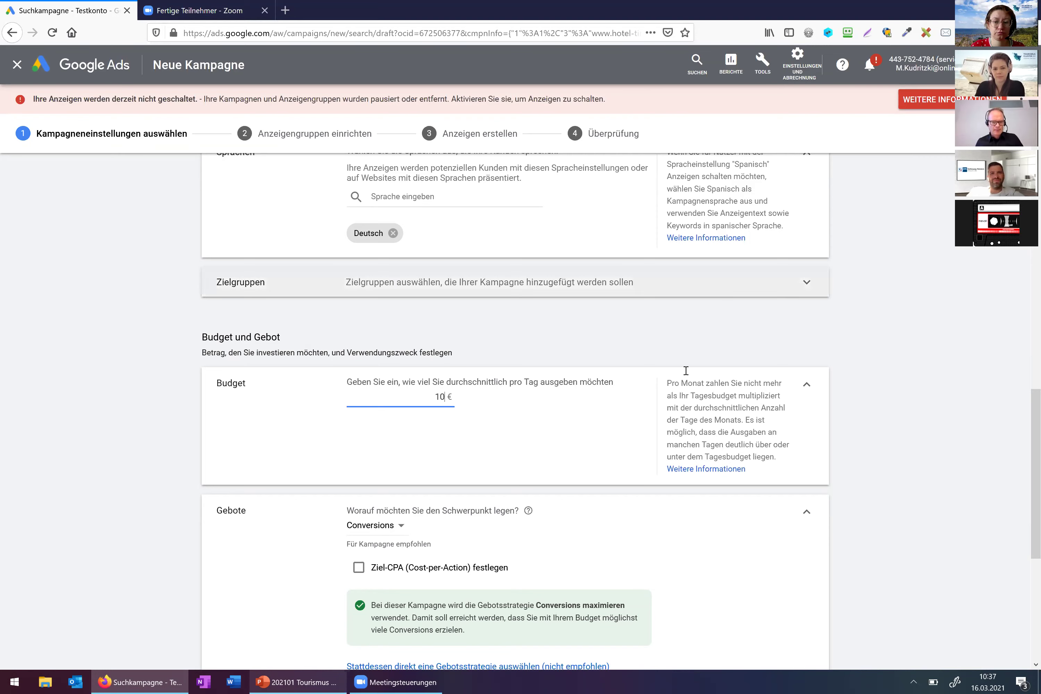
scroll(686, 370, "down", 2)
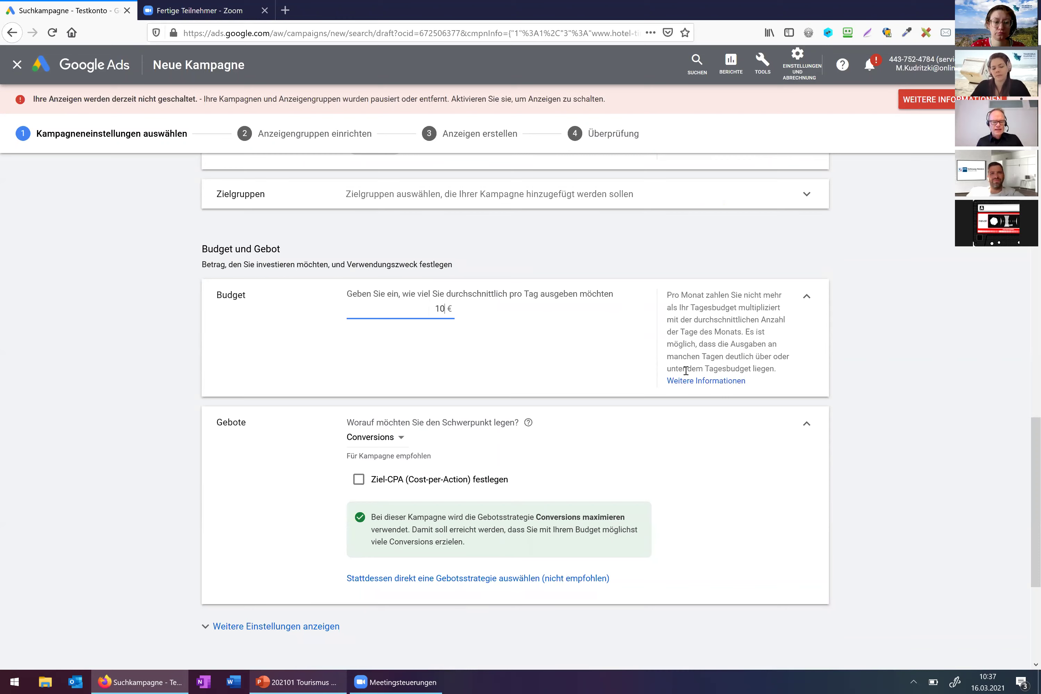
left_click(384, 442)
left_click(380, 512)
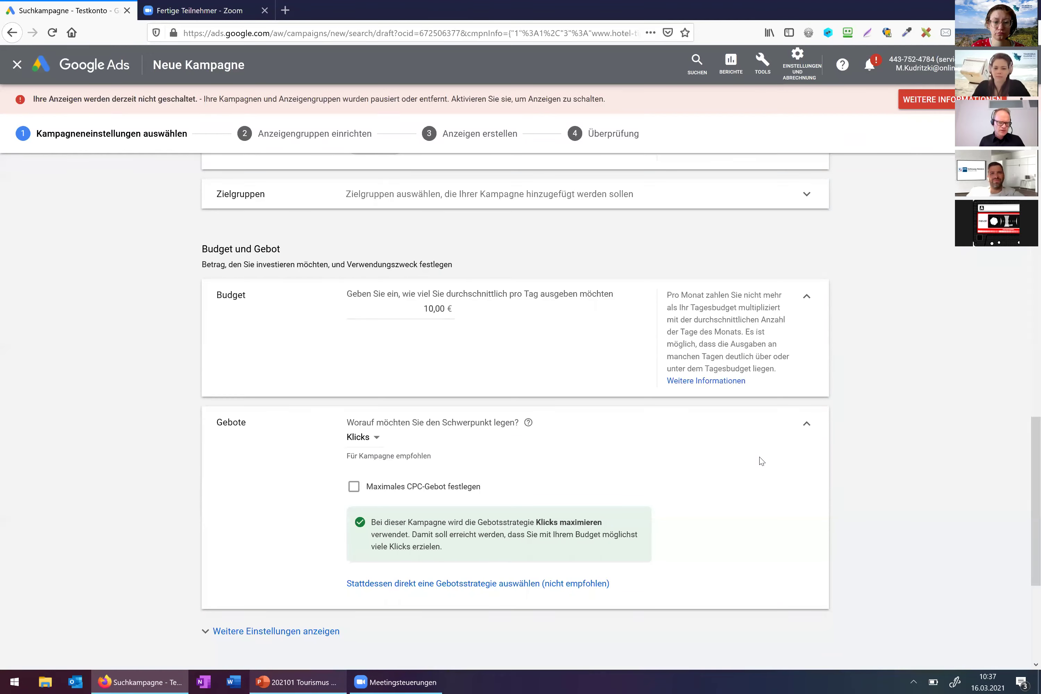
Reveal the additional settings for conversions and ad rotation, and save the campaign settings to proceed to the ad groups.
scroll(837, 418, "down", 4)
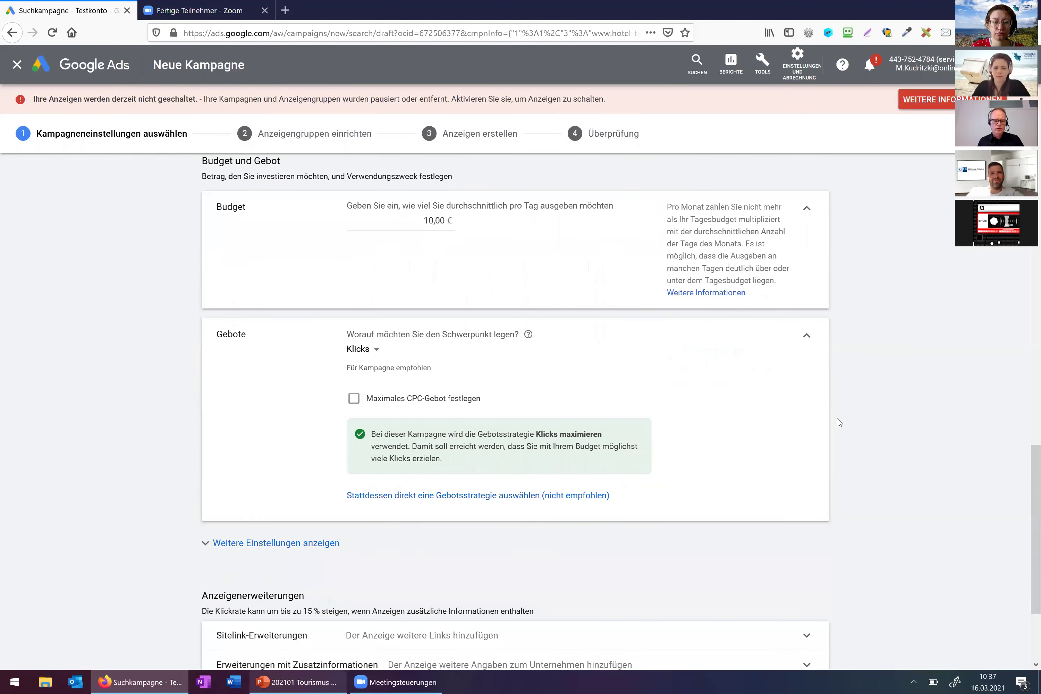
scroll(859, 389, "down", 1)
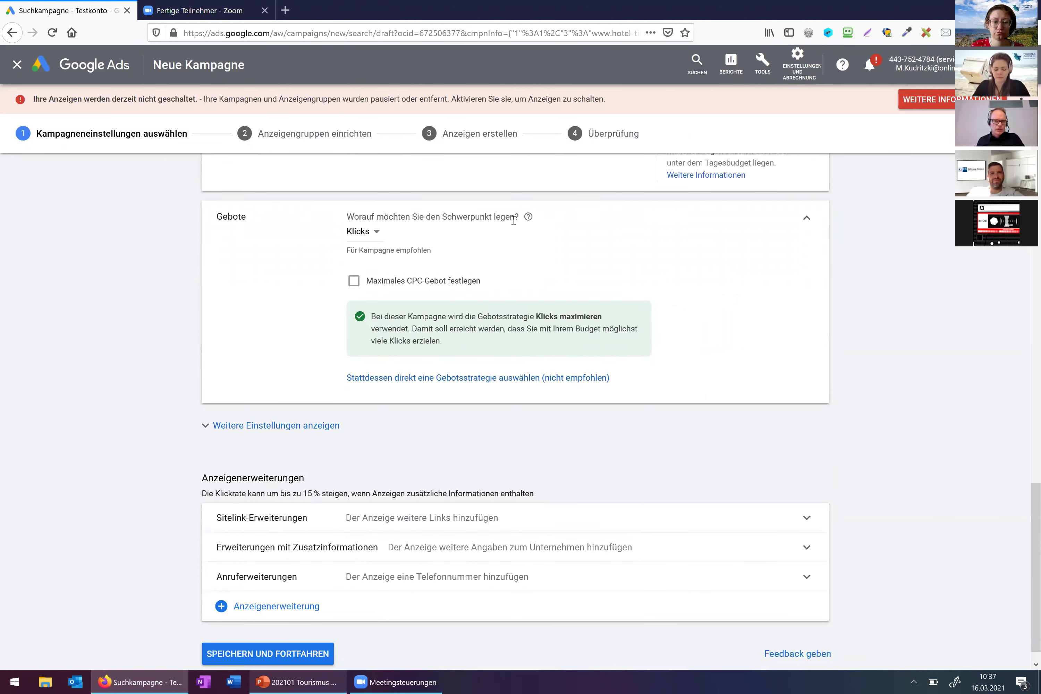
mouse_move(526, 221)
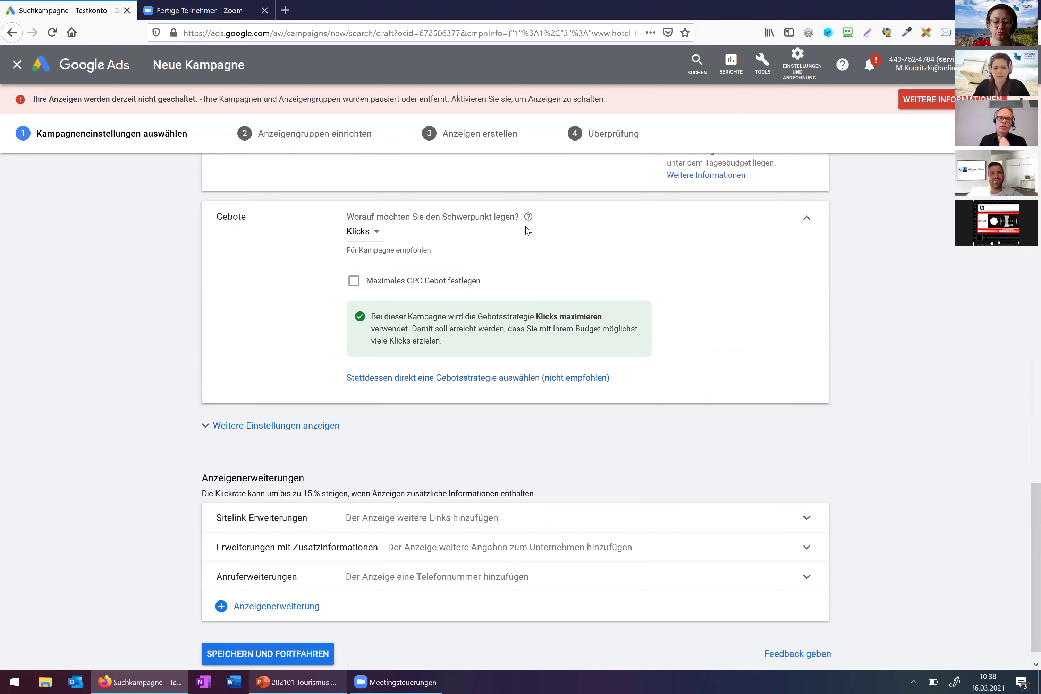
left_click(288, 423)
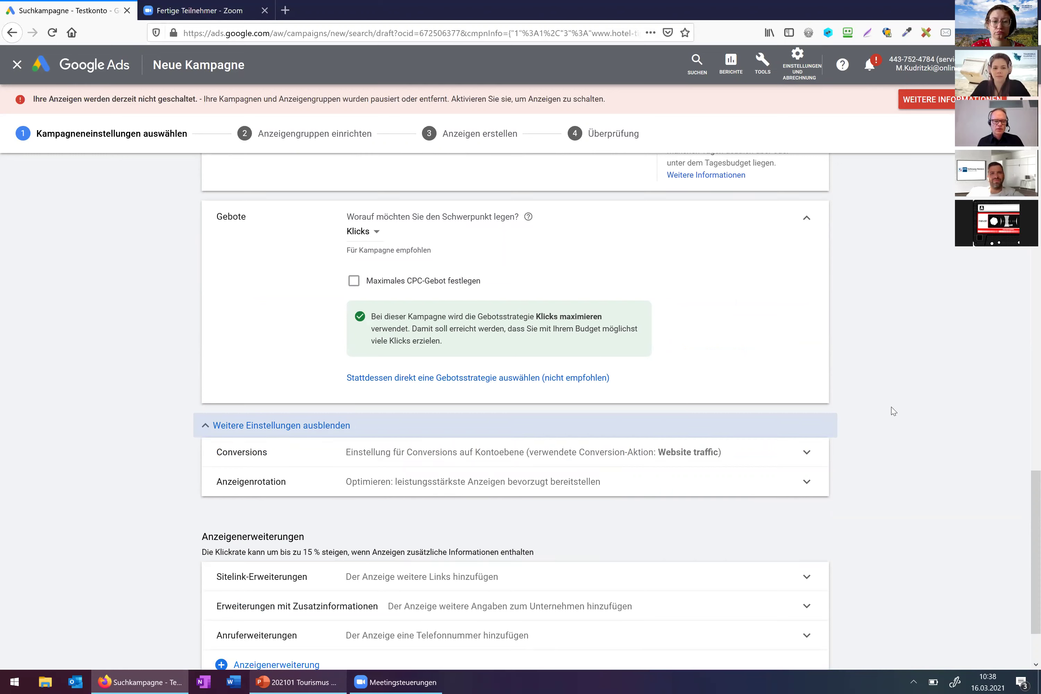
scroll(857, 356, "down", 2)
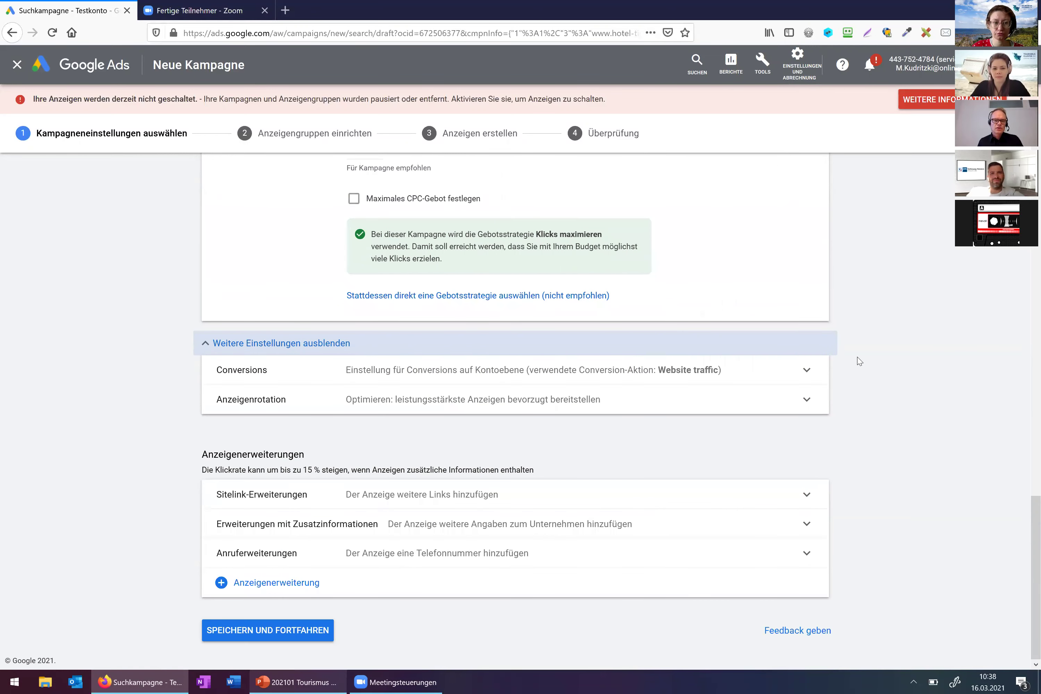
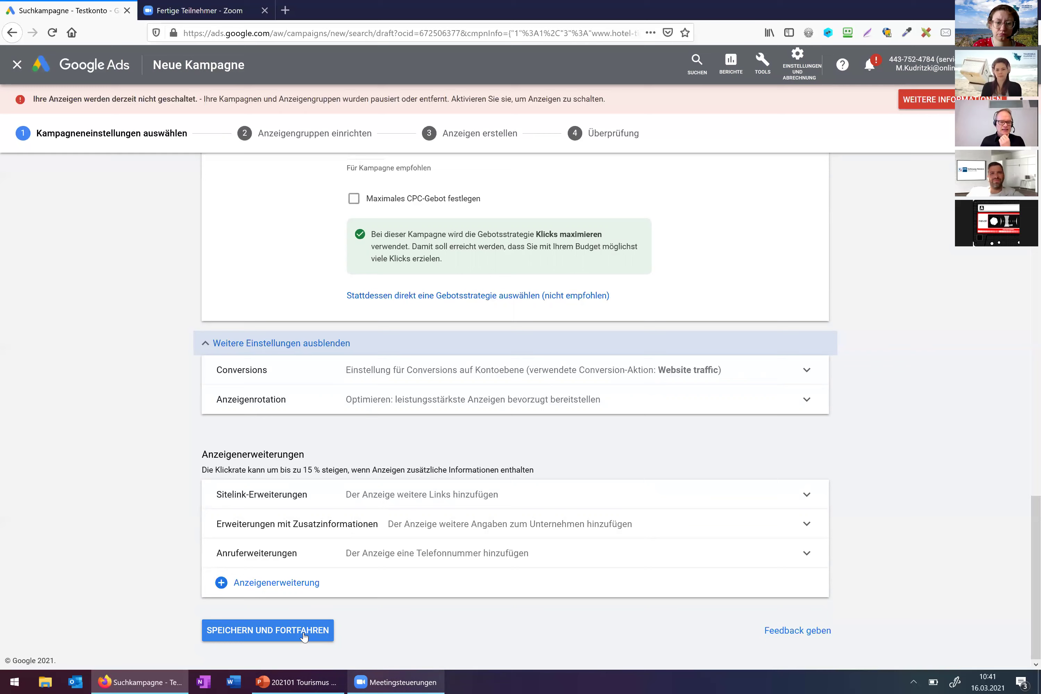
left_click(304, 635)
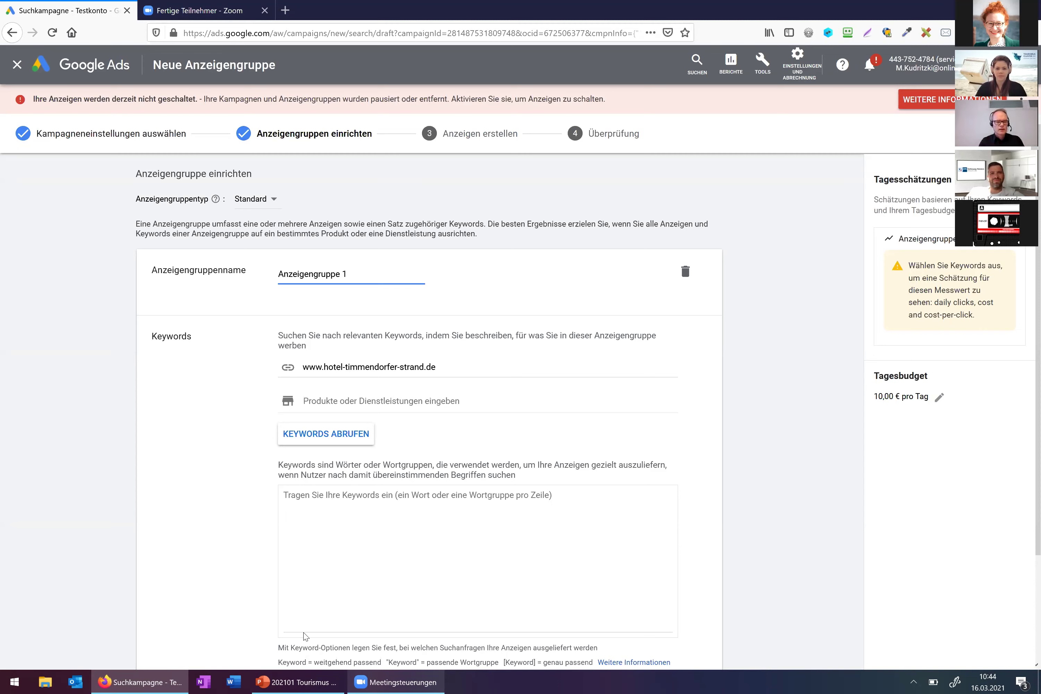
Rename the first ad group as "Urlaub mit Hund".
key("ctrl+shift+Left")
key("ctrl+shift+Left")
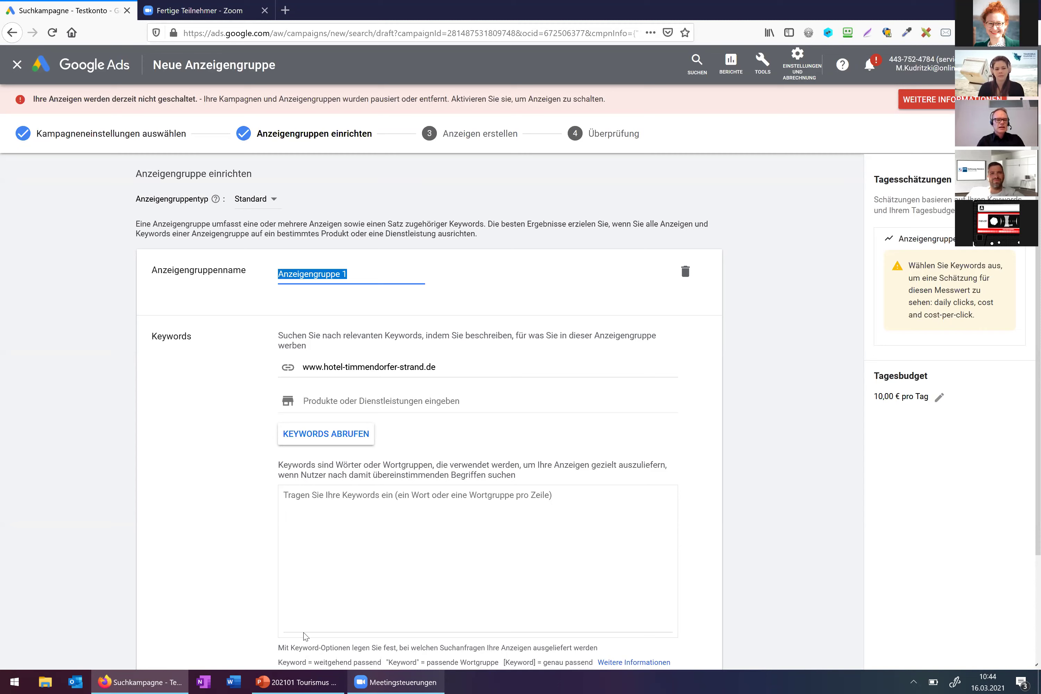
type("Urlaub ")
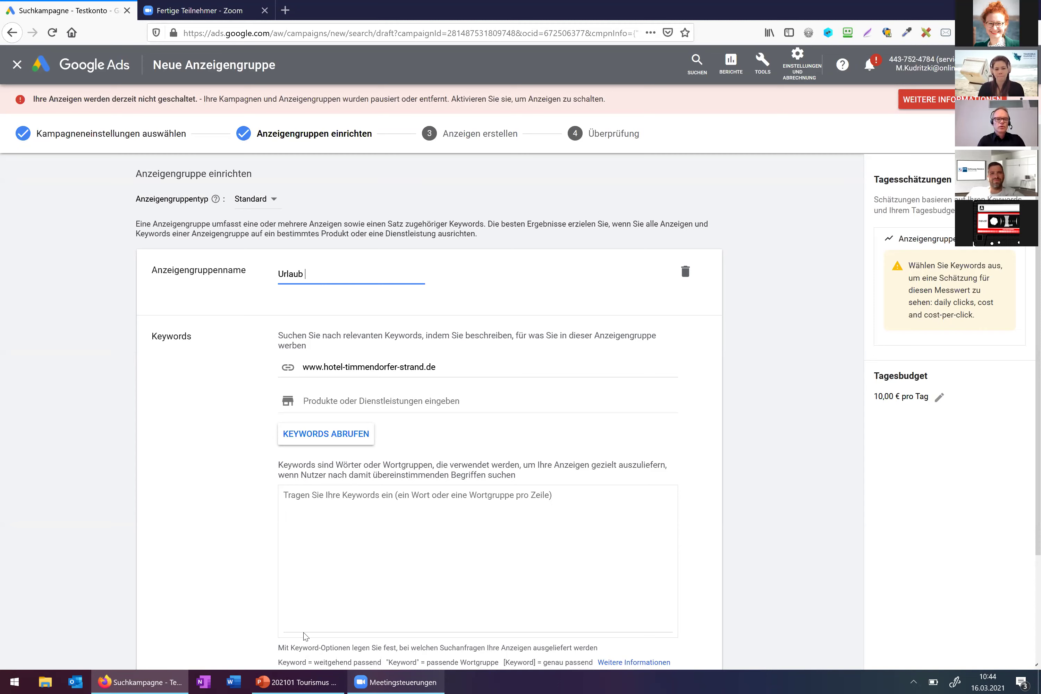
type("mit Hund")
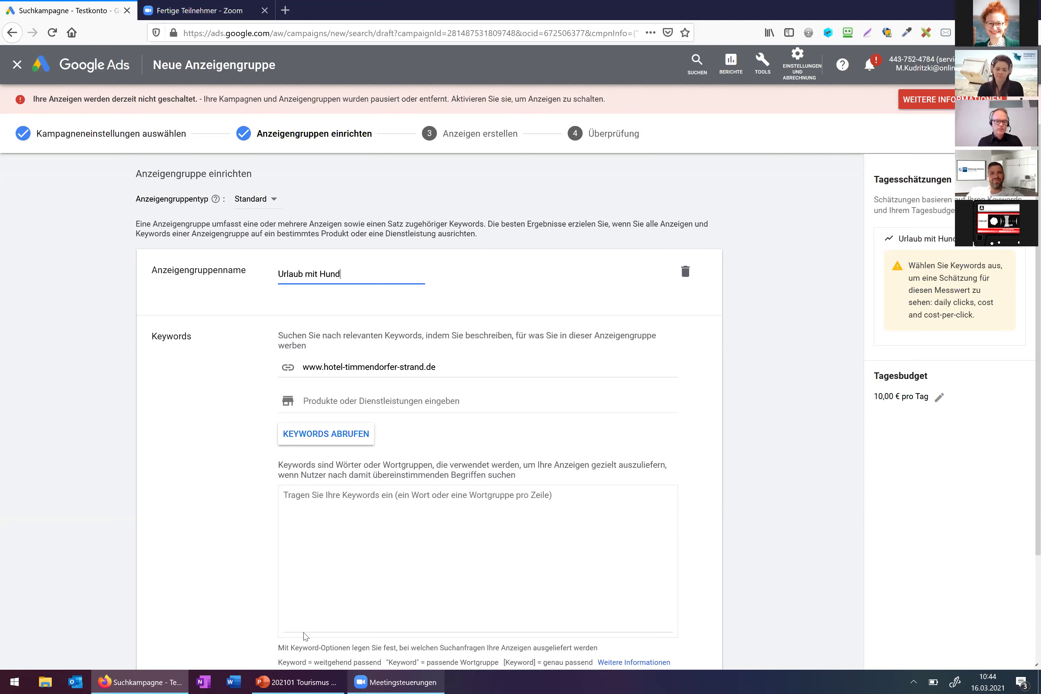
Fetch keyword suggestions for the ad group using "urlaub hund" as the product or service.
left_click(527, 404)
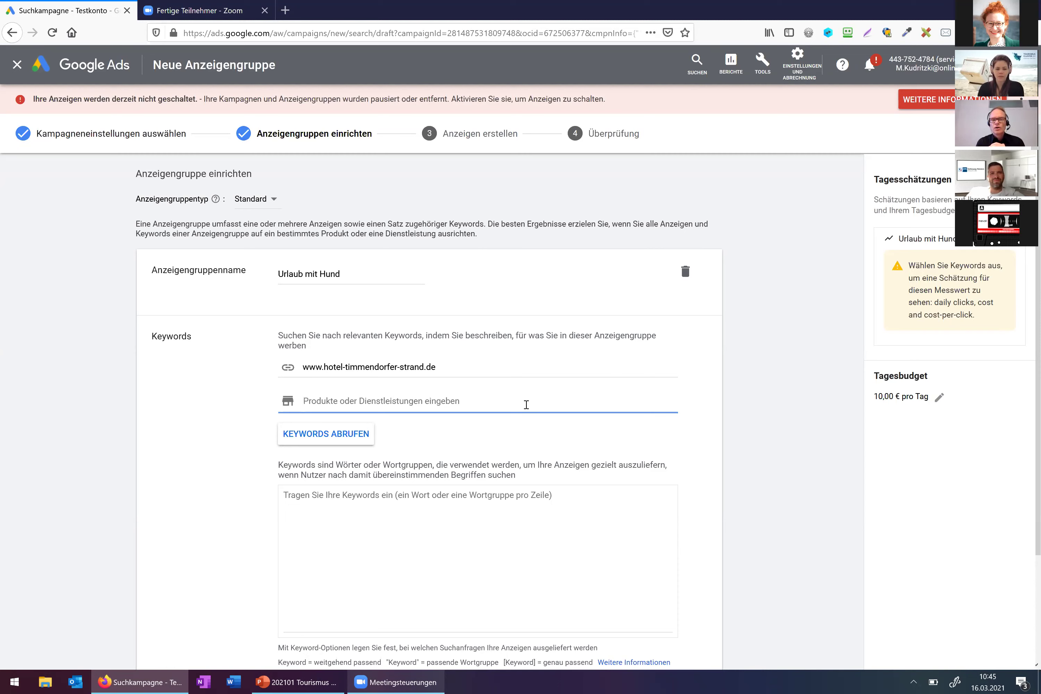
type("urlaub h")
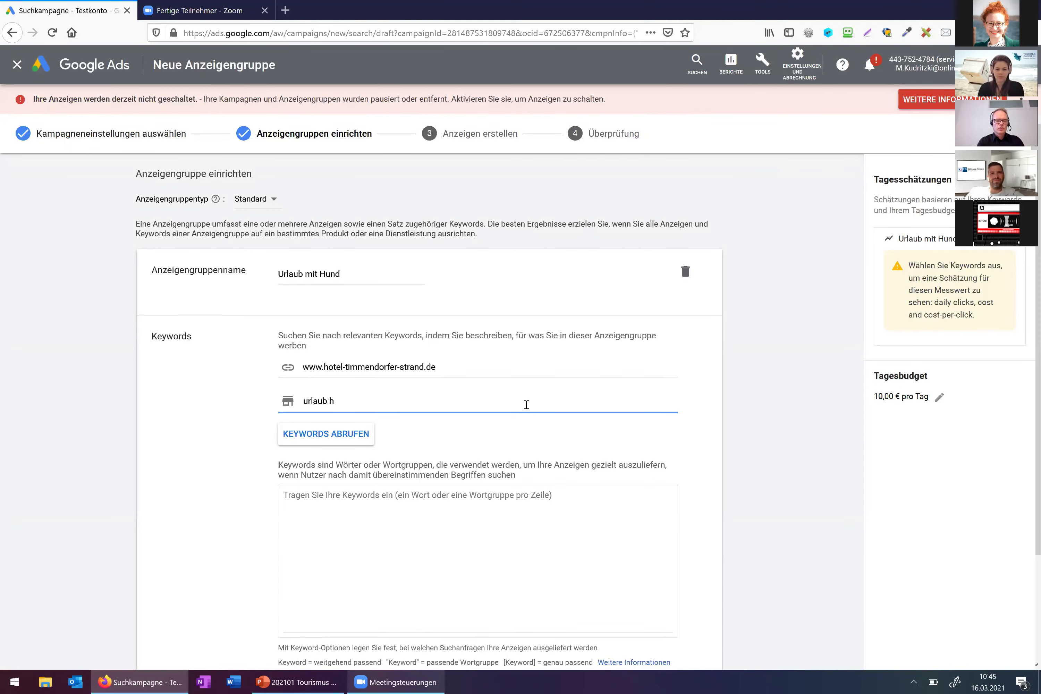
type("und")
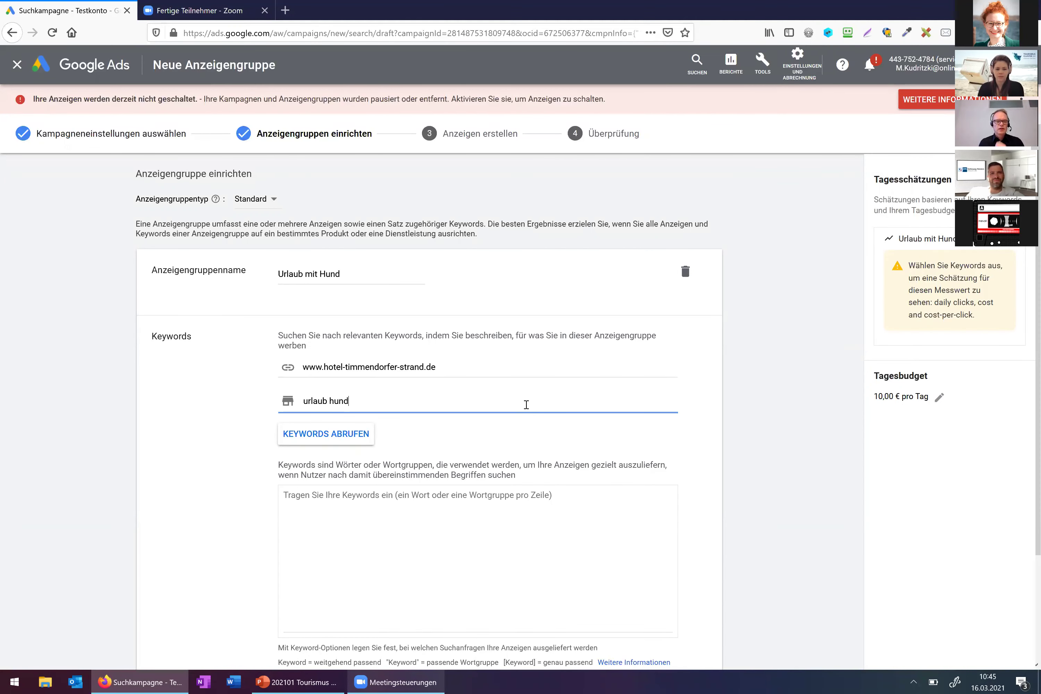
left_click(341, 445)
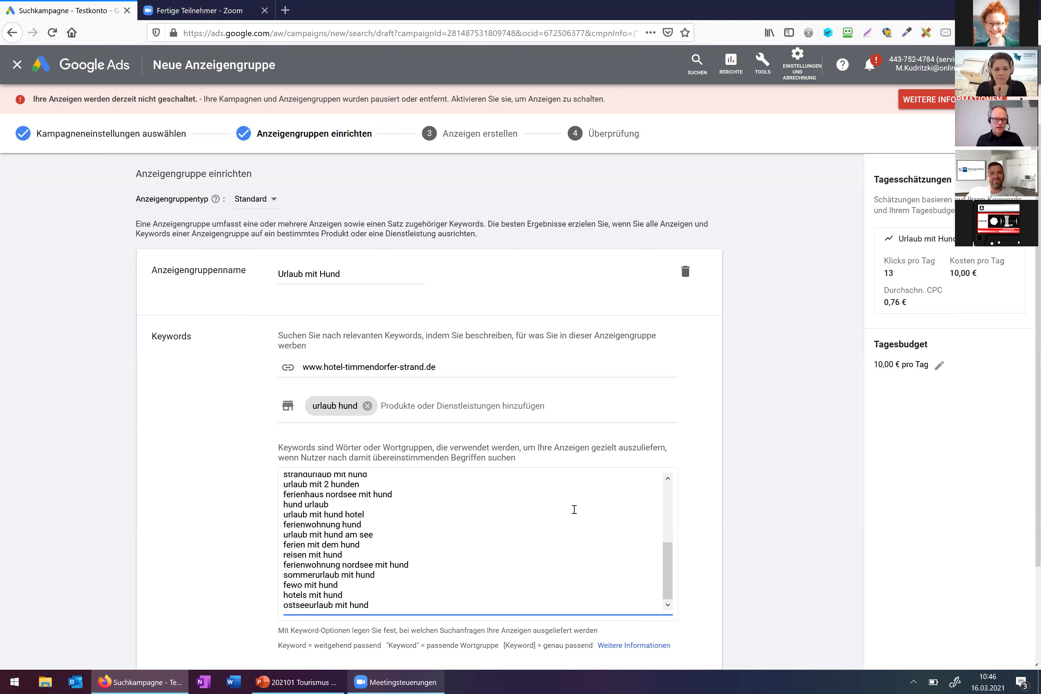
Review the suggested keyword list of the ad group, highlighting "urlaub mit 2 hunden" as an example.
scroll(574, 509, "up", 5)
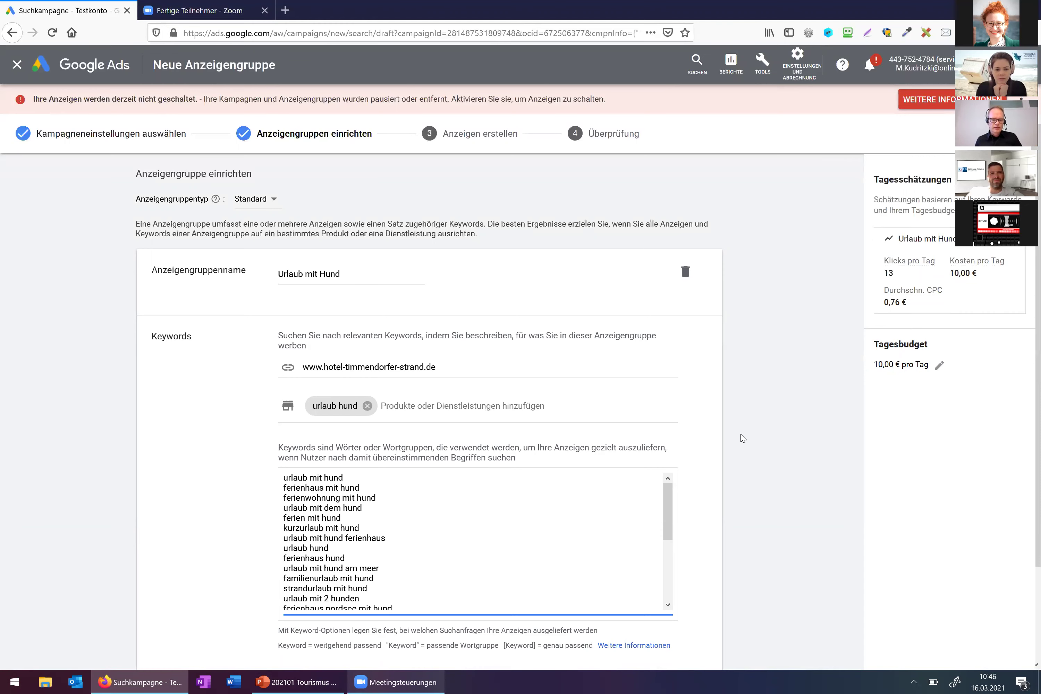
scroll(741, 433, "down", 2)
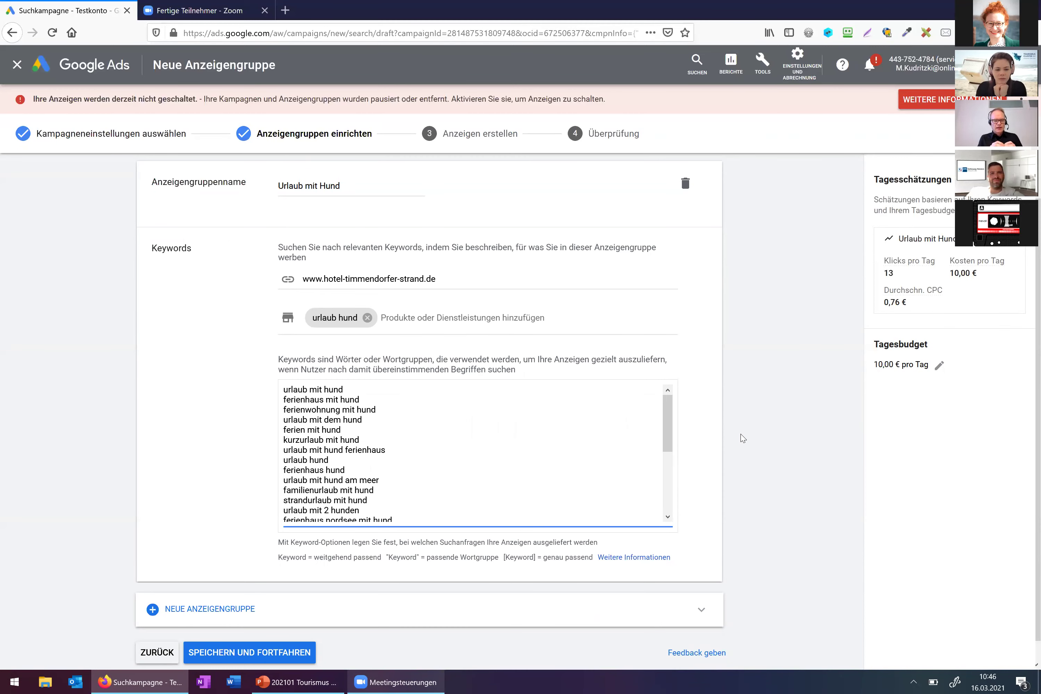
scroll(489, 448, "down", 4)
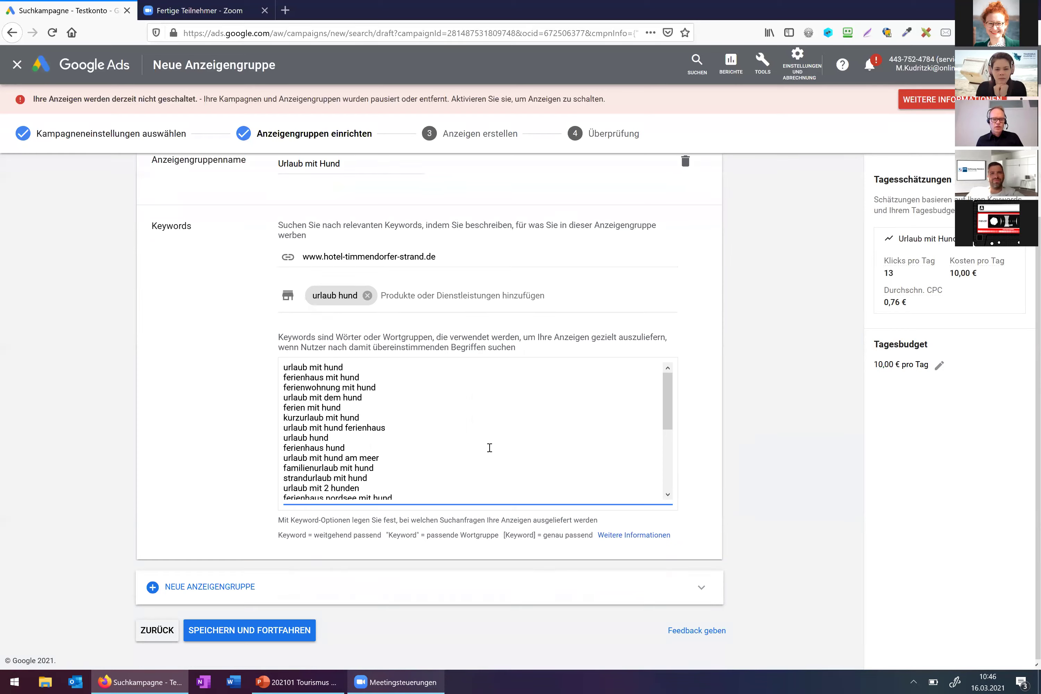
scroll(489, 447, "down", 2)
scroll(488, 448, "up", 4)
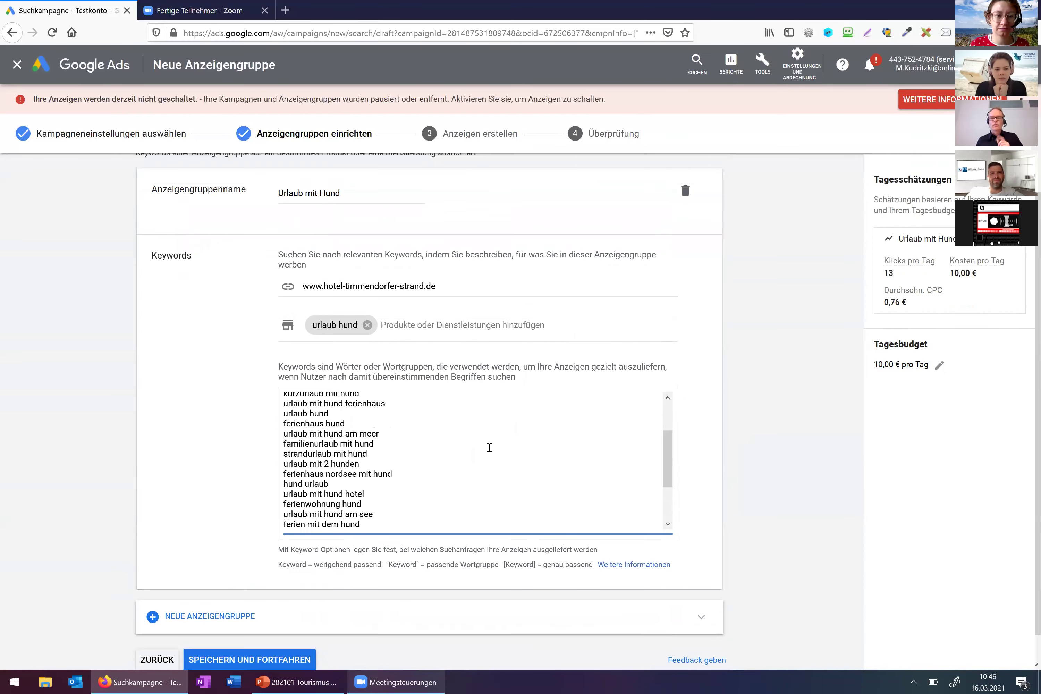
left_click_drag(368, 464, 266, 462)
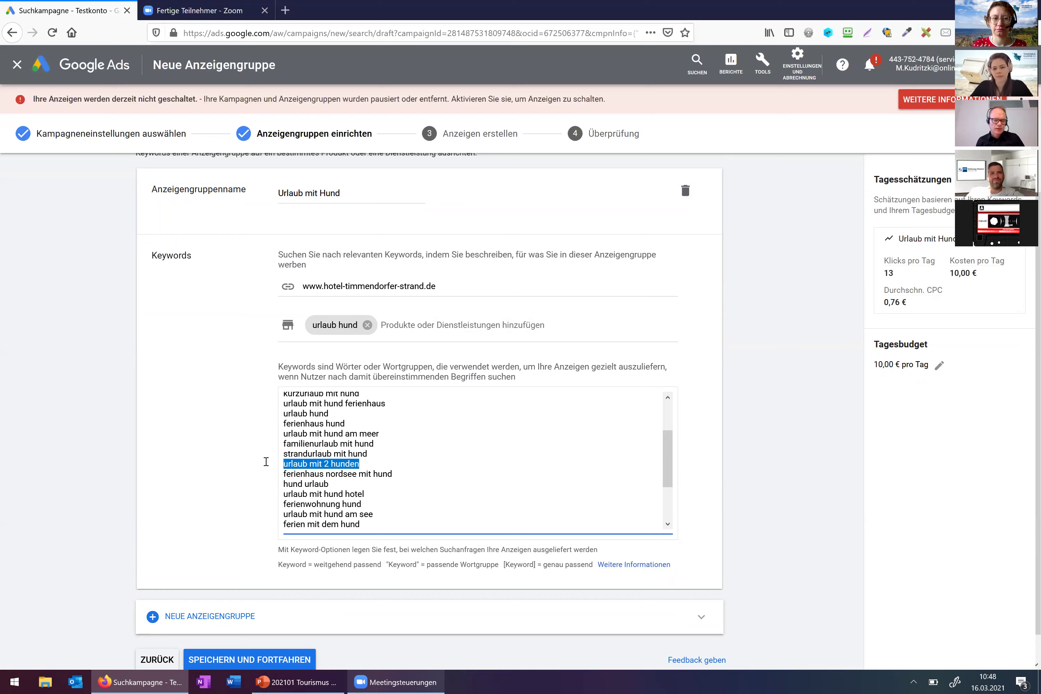
scroll(428, 460, "down", 5)
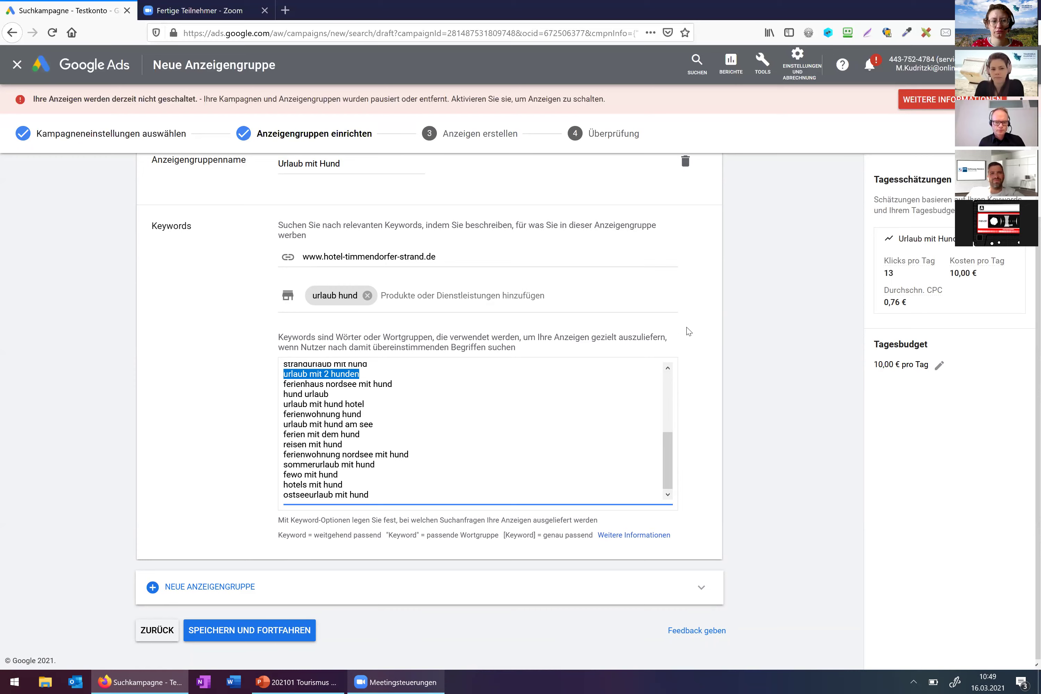
left_click(724, 339)
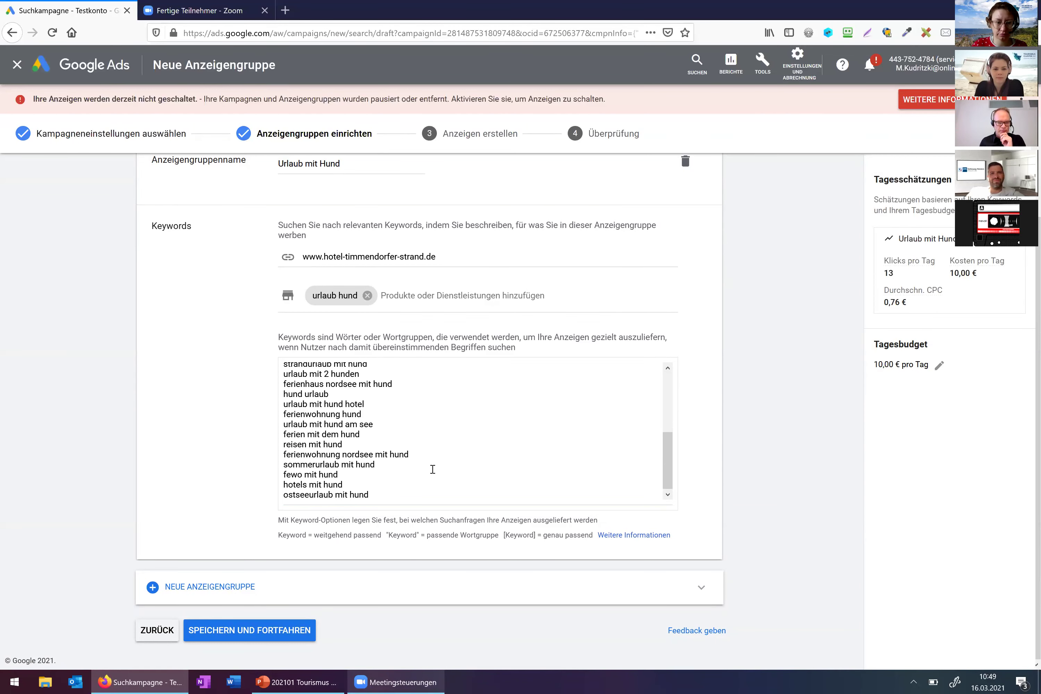
Examine the notation for broad, phrase and exact match keywords below the keyword list.
scroll(432, 469, "up", 1)
scroll(403, 497, "down", 1)
mouse_move(276, 537)
left_mouse_down()
mouse_move(584, 536)
mouse_move(277, 535)
left_mouse_up()
left_click(594, 540)
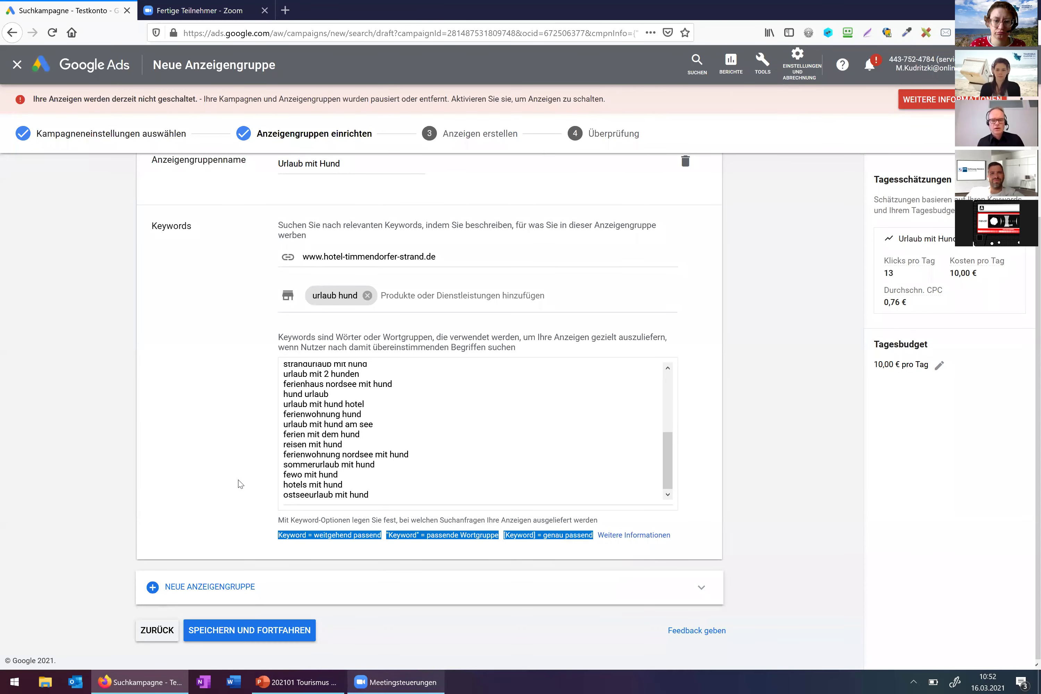
Add a second, empty ad group and delete it again.
left_click(767, 439)
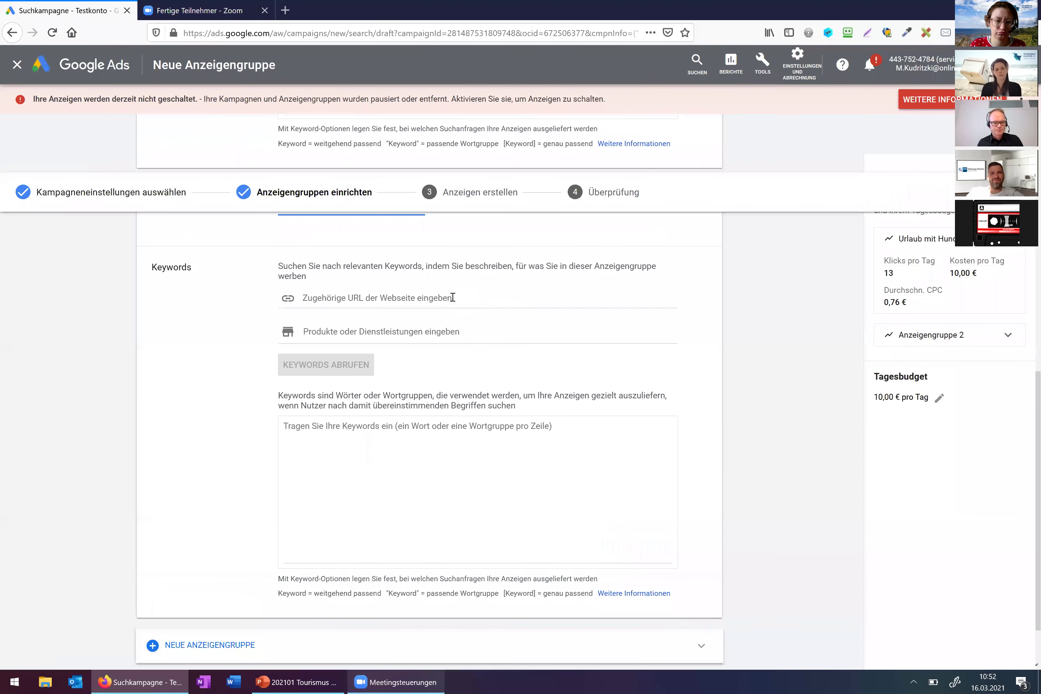
scroll(243, 448, "up", 3)
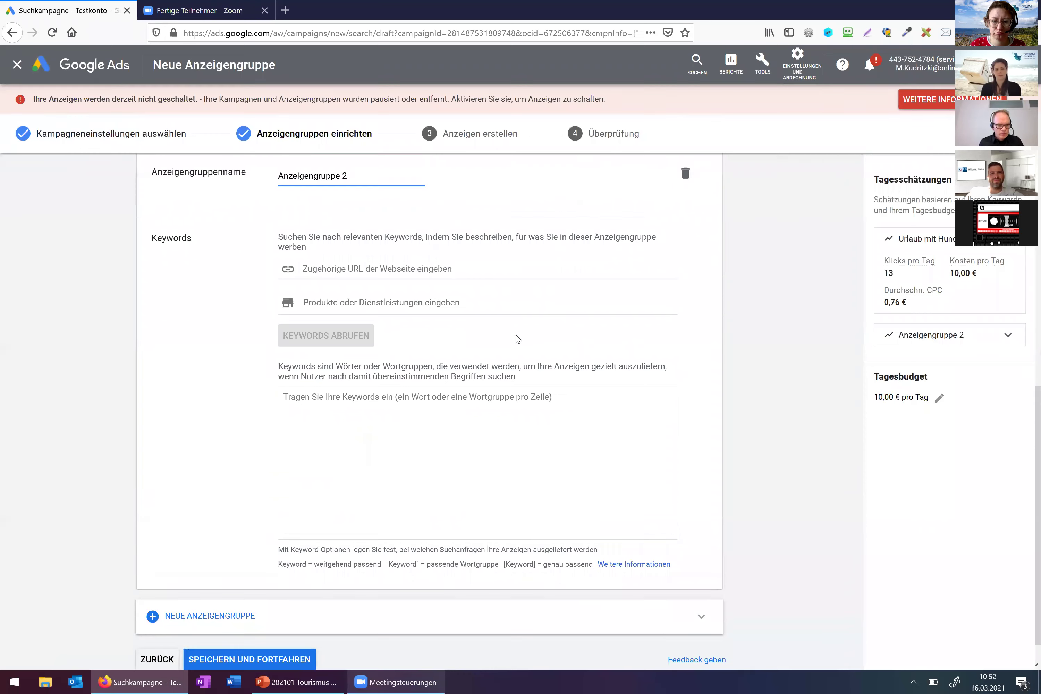
left_click(685, 272)
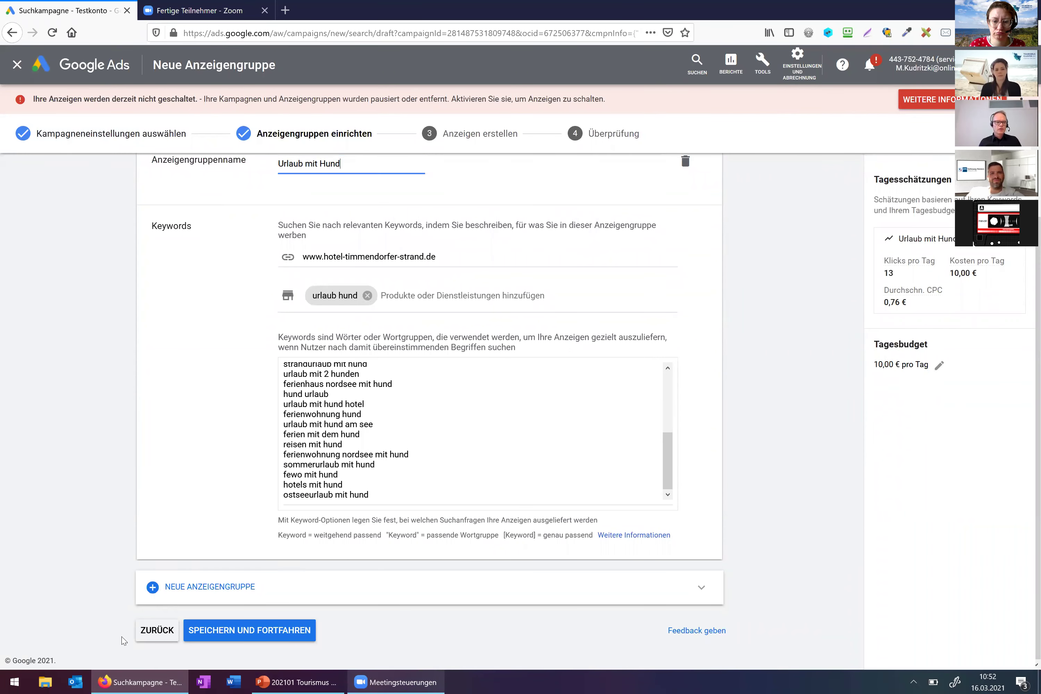
Save the "Urlaub mit Hund" ad group and continue to creating its responsive search ad.
left_click(287, 632)
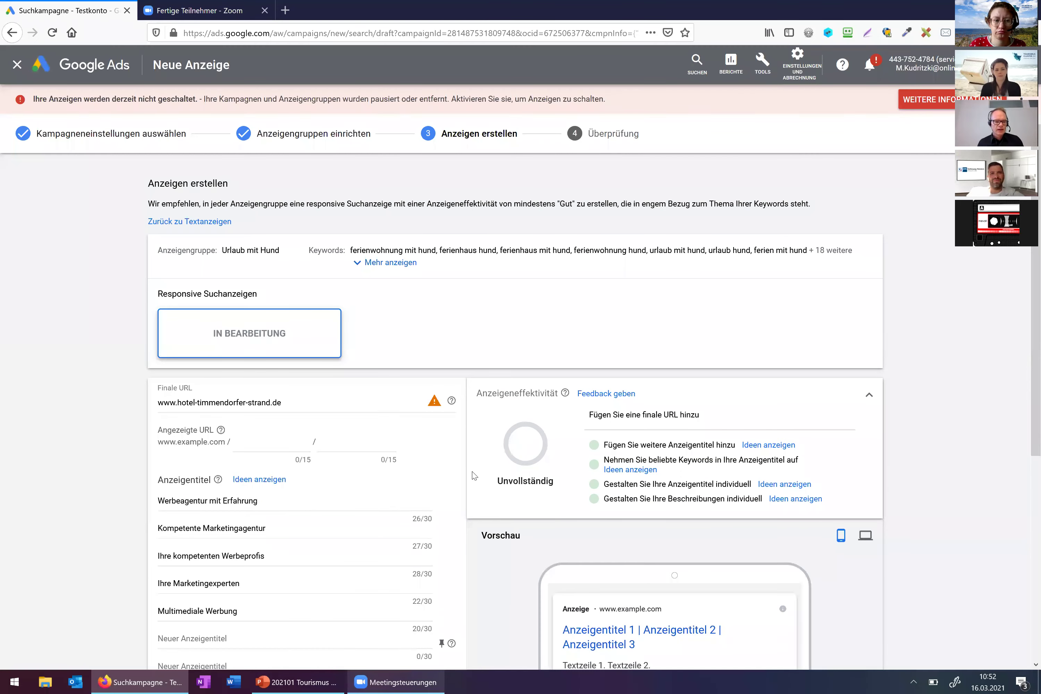
scroll(233, 478, "down", 2)
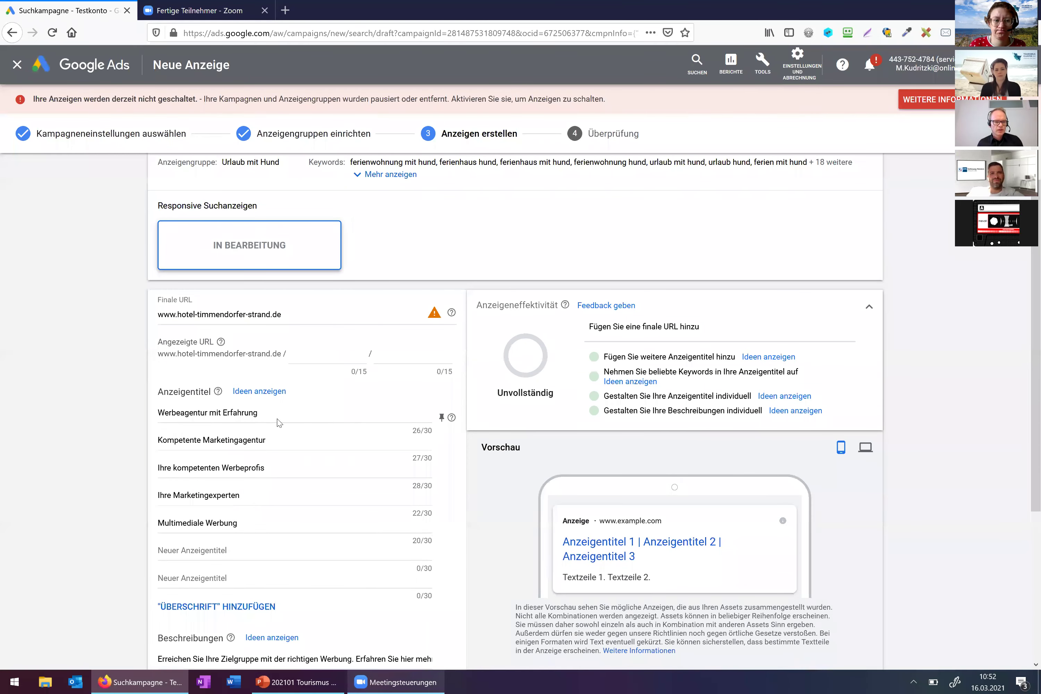
Clear all five prefilled advertising-agency headlines from the responsive search ad.
key("ctrl+a")
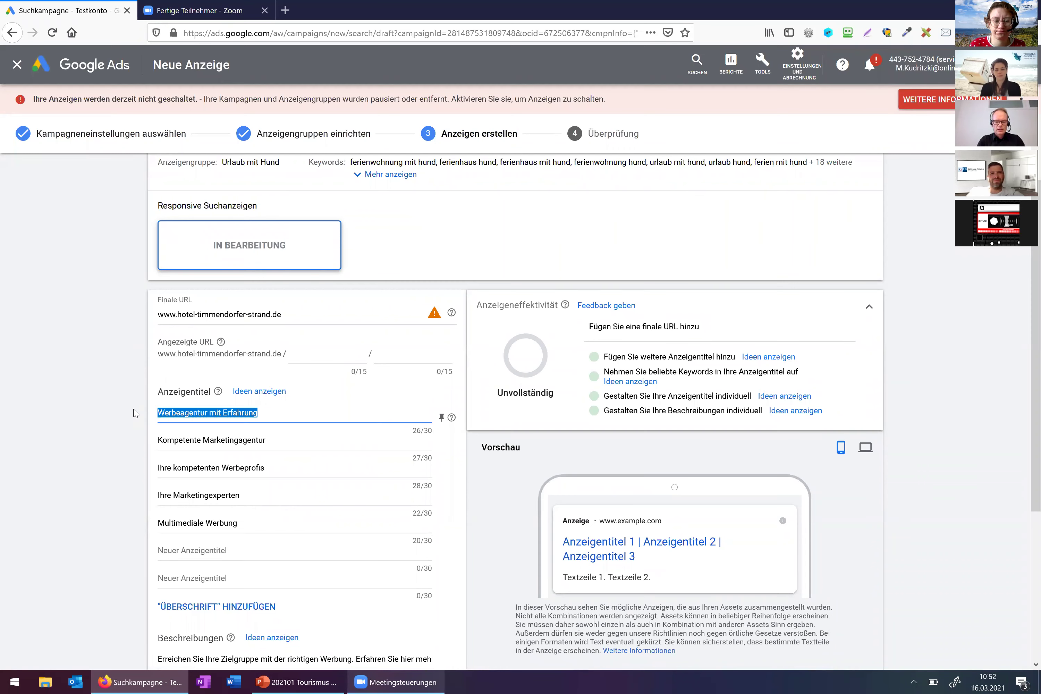
key("BackSpace")
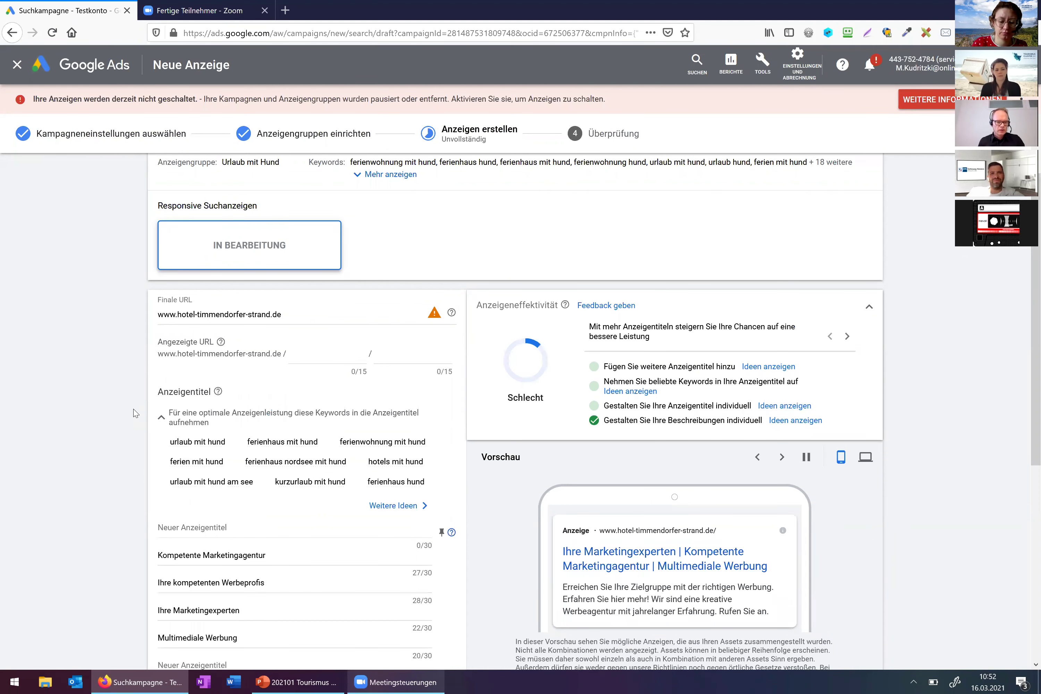
left_click_drag(267, 555, 126, 557)
key("BackSpace")
scroll(255, 556, "down", 1)
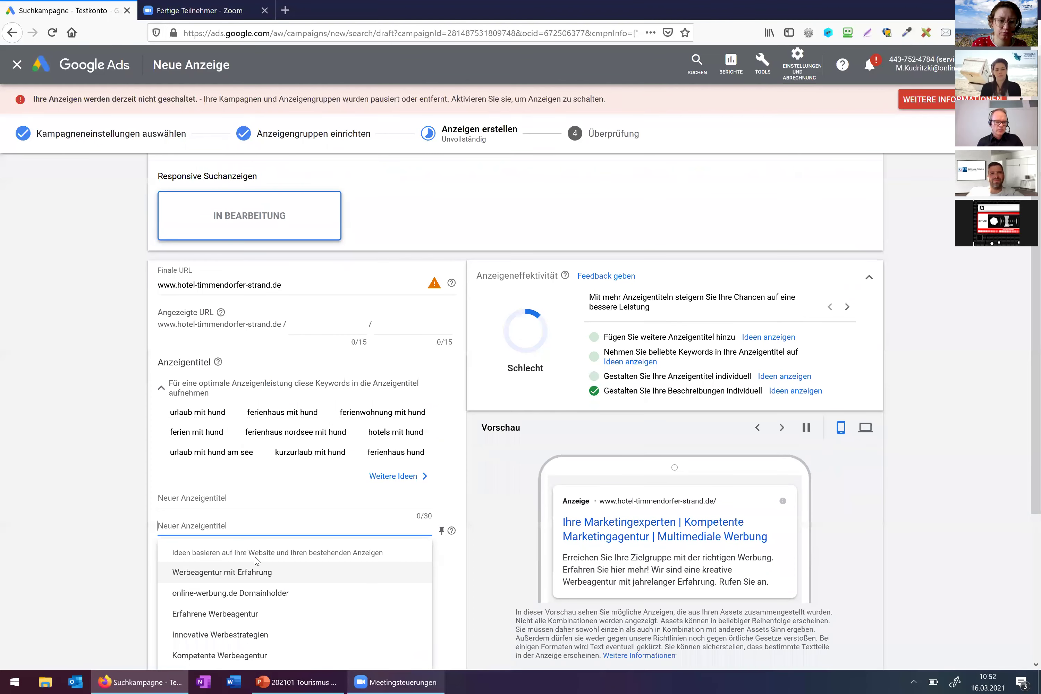
left_click(118, 563)
scroll(254, 520, "down", 1)
left_click_drag(272, 527, 93, 518)
key("BackSpace")
left_click_drag(259, 556, 47, 553)
key("BackSpace")
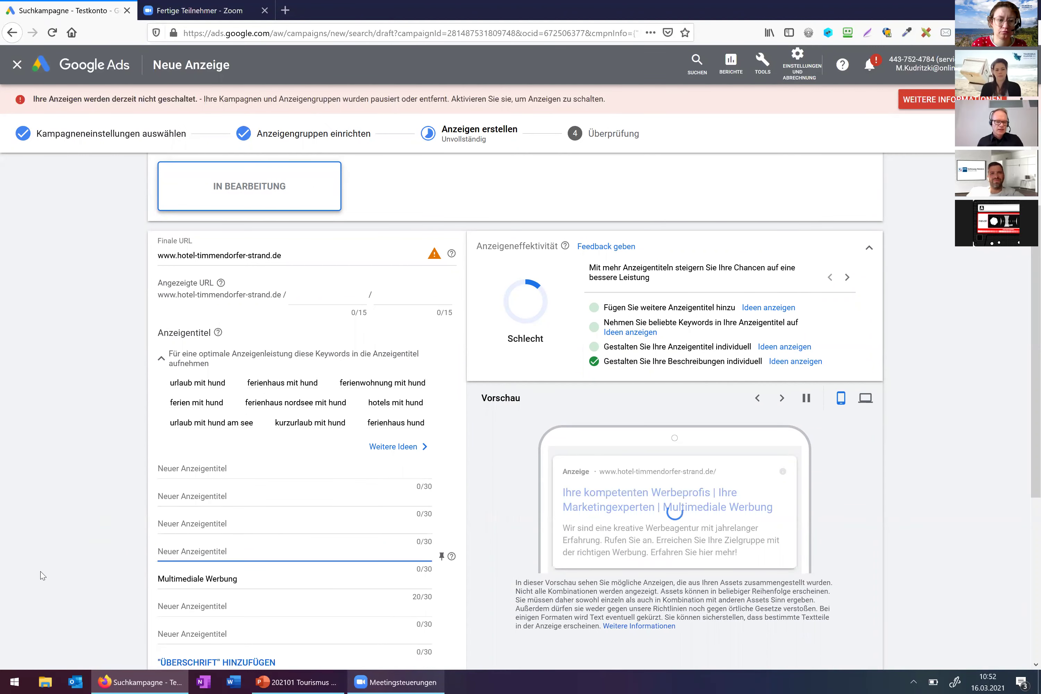
scroll(179, 546, "down", 3)
left_click(144, 501)
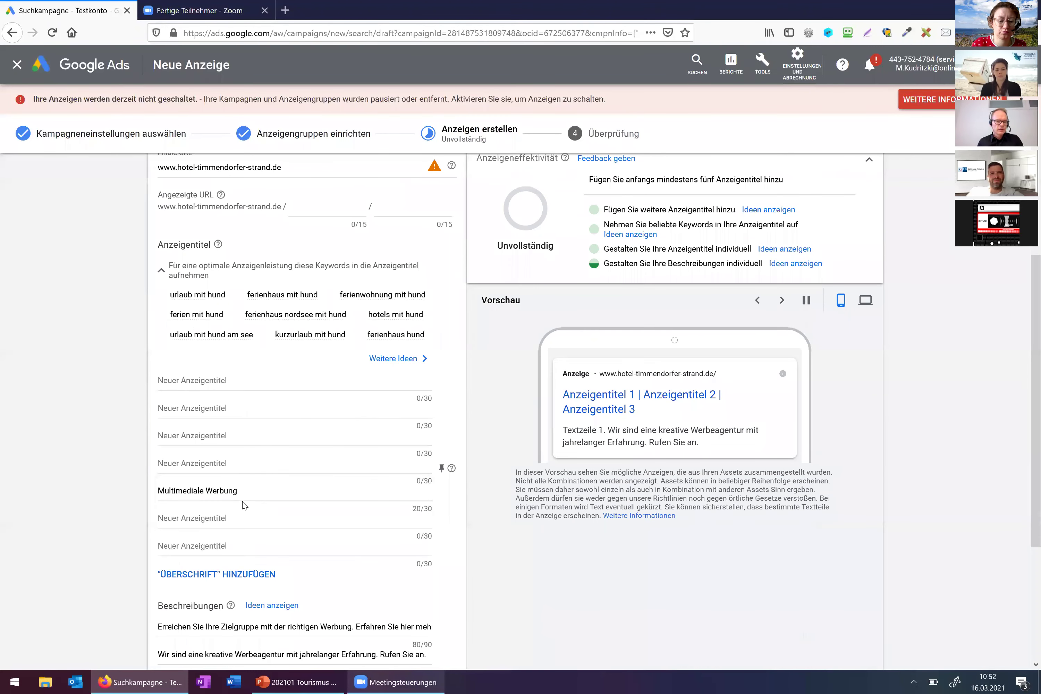
left_click_drag(242, 497, 115, 492)
key("BackSpace")
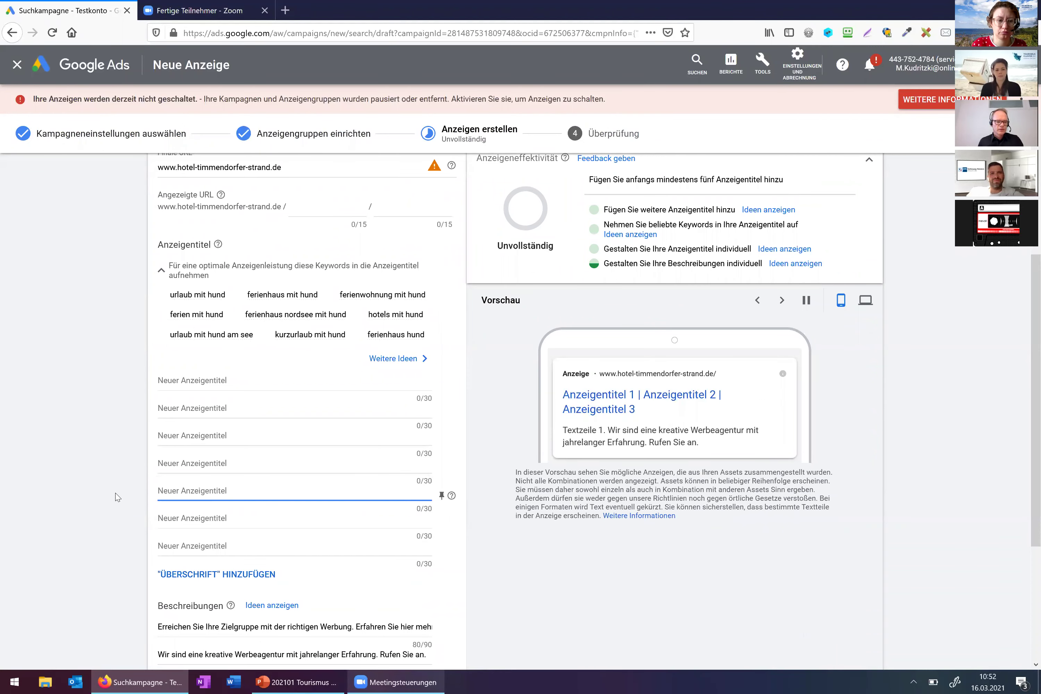
Clear the three prefilled advertising-agency descriptions of the ad.
scroll(227, 538, "down", 3)
key("Escape")
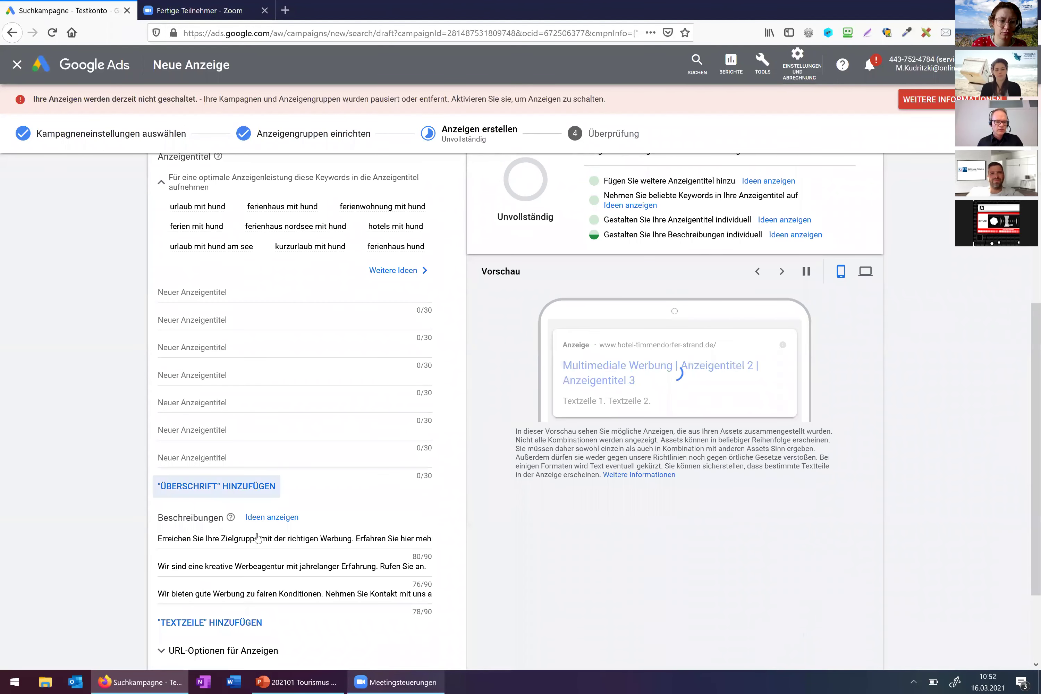
key("ctrl+a")
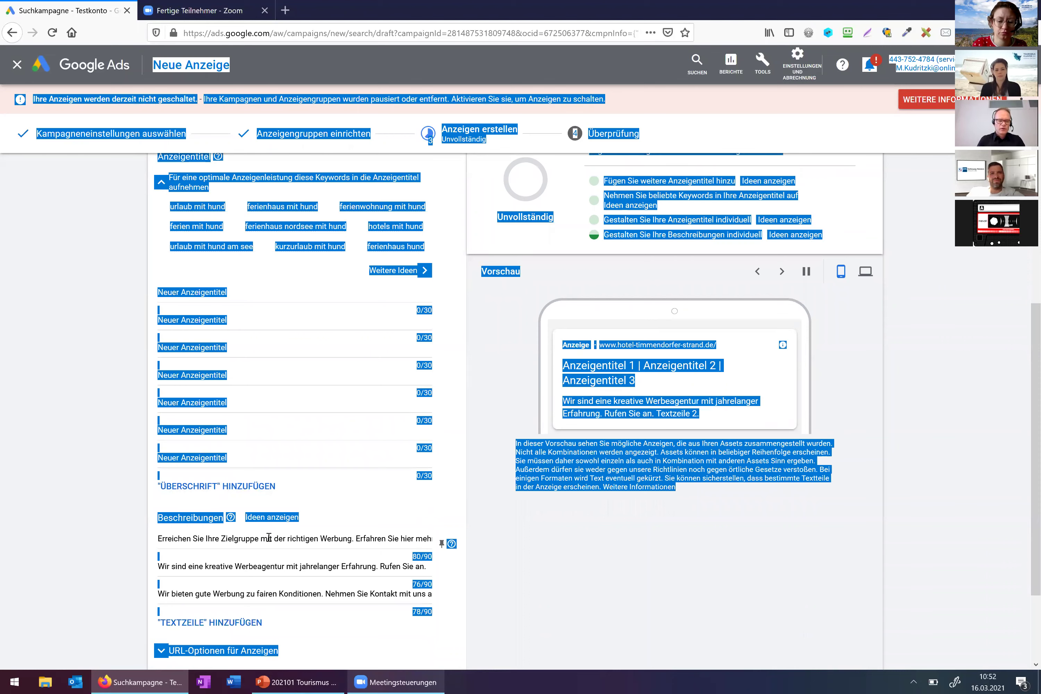
left_click(269, 537)
key("ctrl+a")
key("BackSpace")
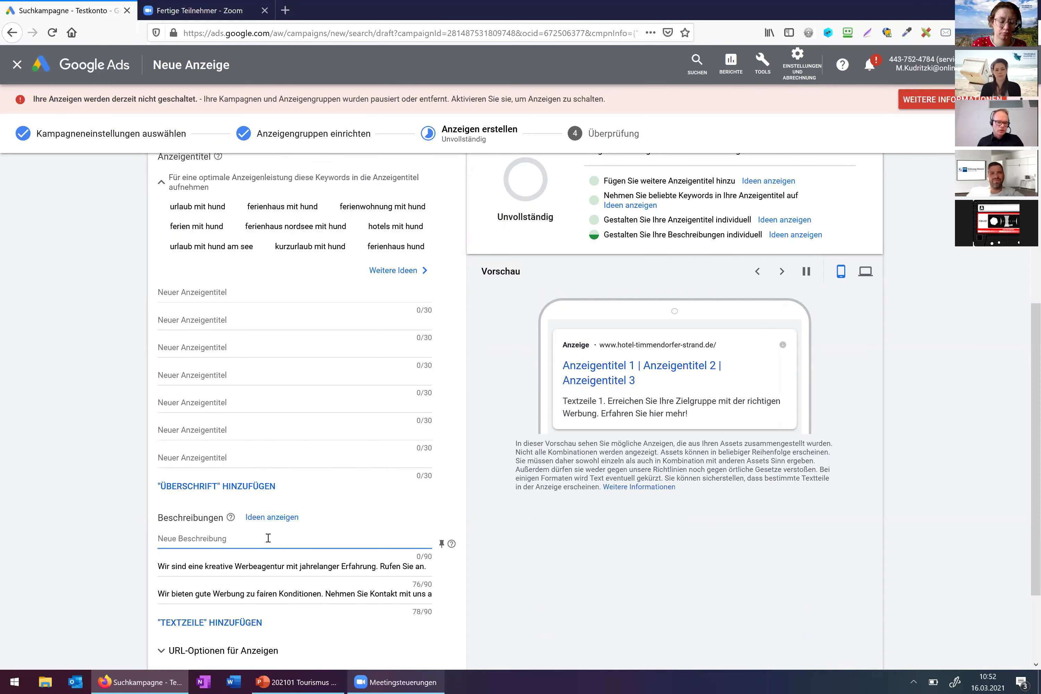
left_click(193, 575)
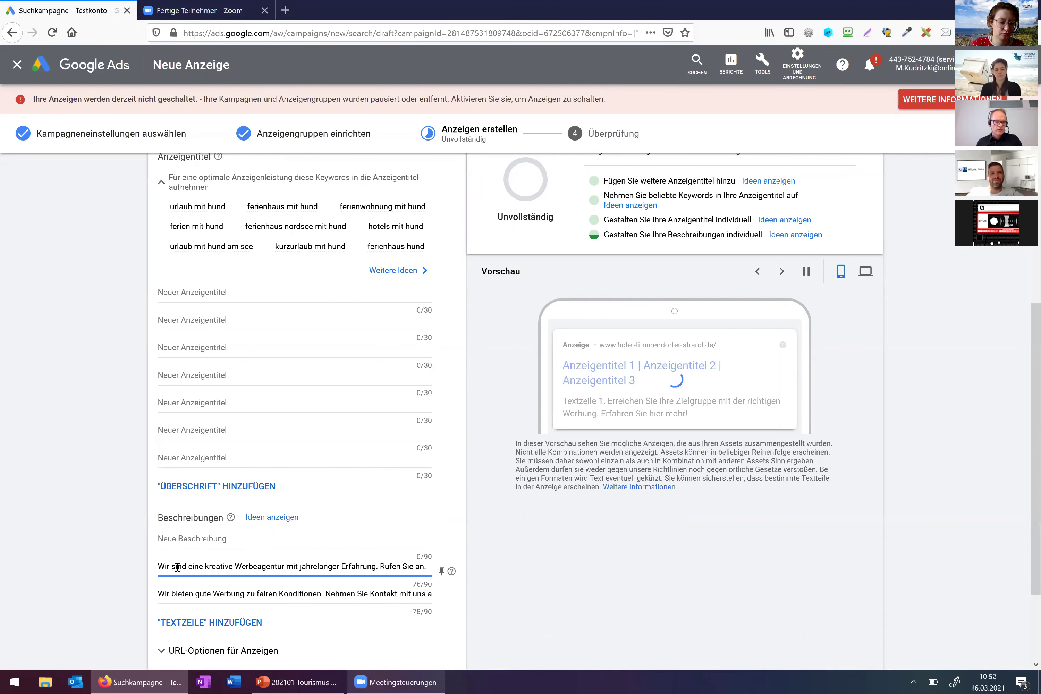
key("ctrl+a")
key("BackSpace")
left_click(28, 597)
left_click(206, 594)
key("ctrl+a")
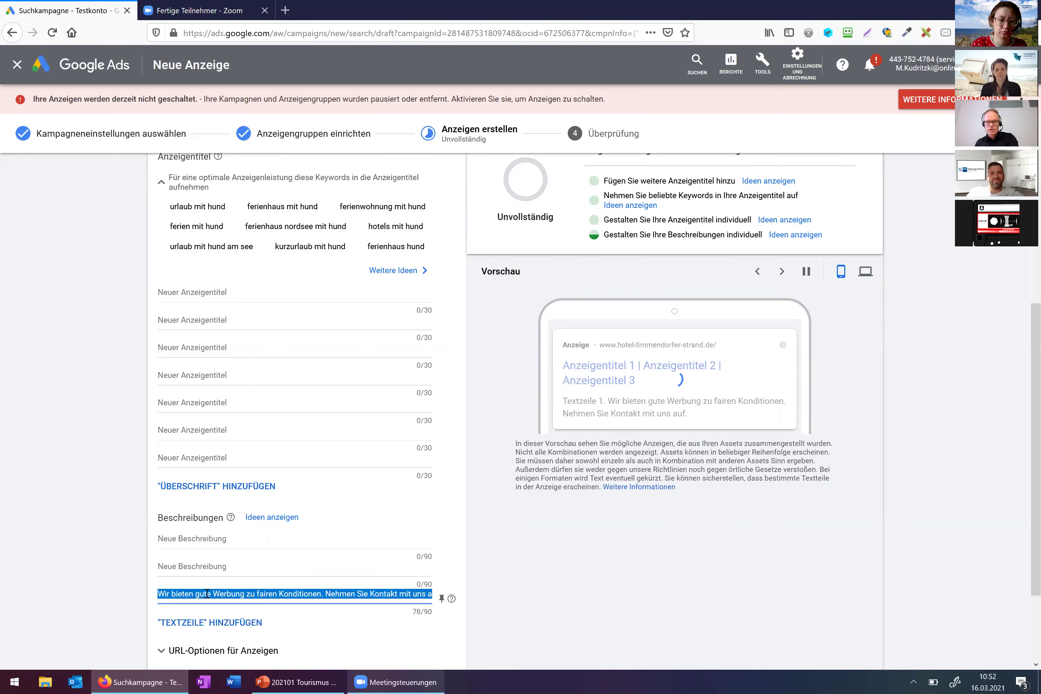
key("BackSpace")
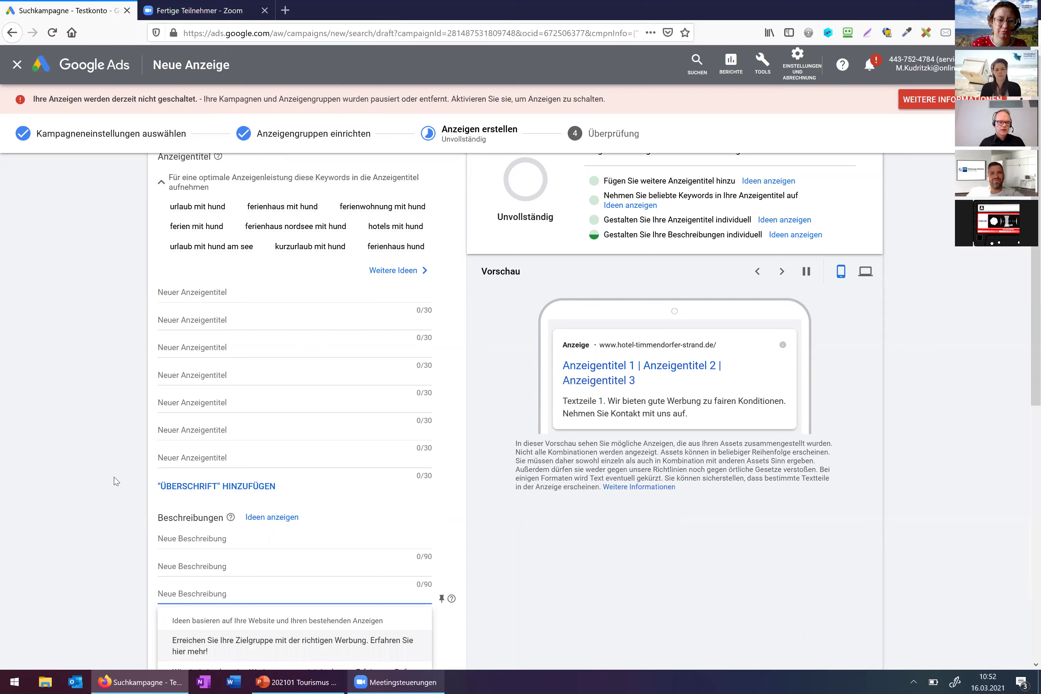
left_click(114, 476)
scroll(108, 467, "up", 1)
scroll(108, 468, "up", 1)
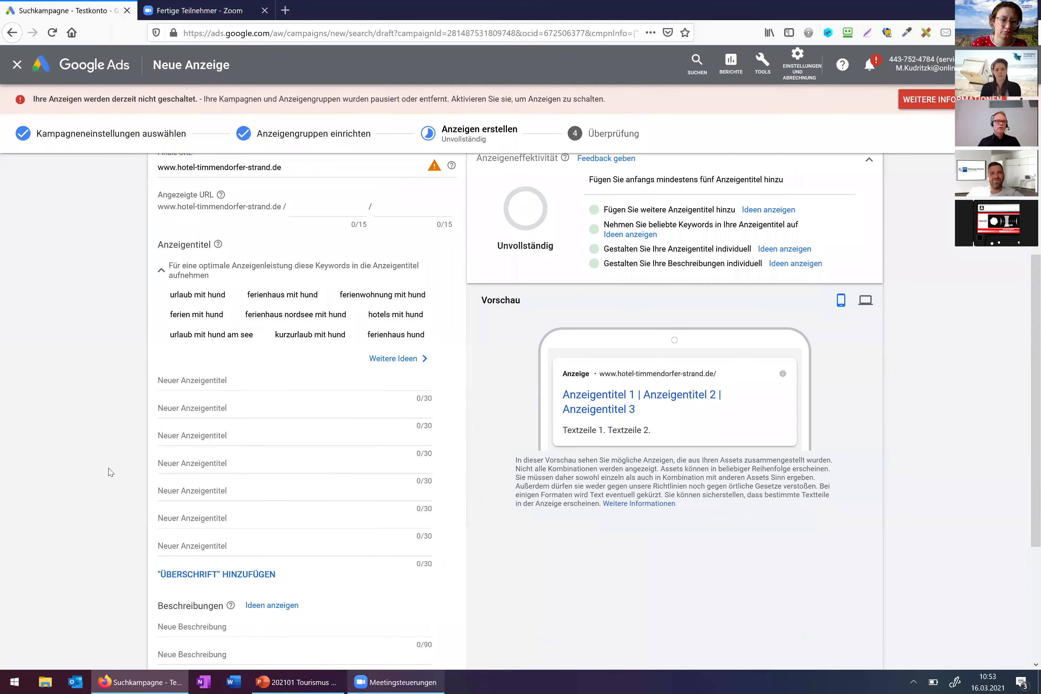
scroll(108, 467, "up", 1)
scroll(108, 467, "up", 1)
scroll(108, 467, "up", 2)
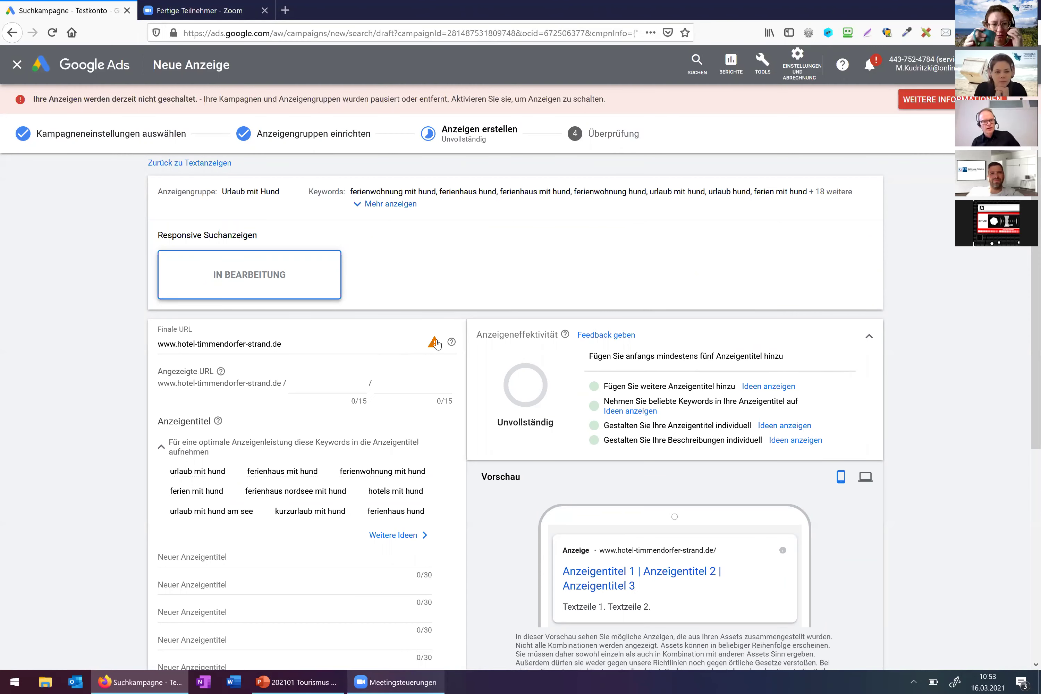
mouse_move(436, 343)
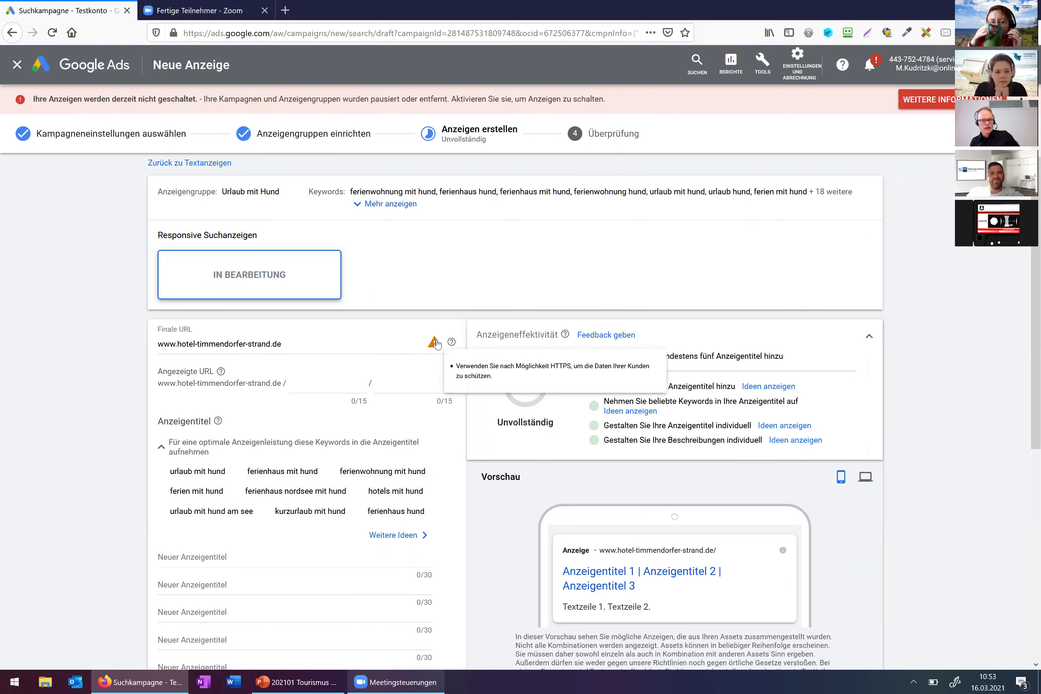
left_click(364, 342)
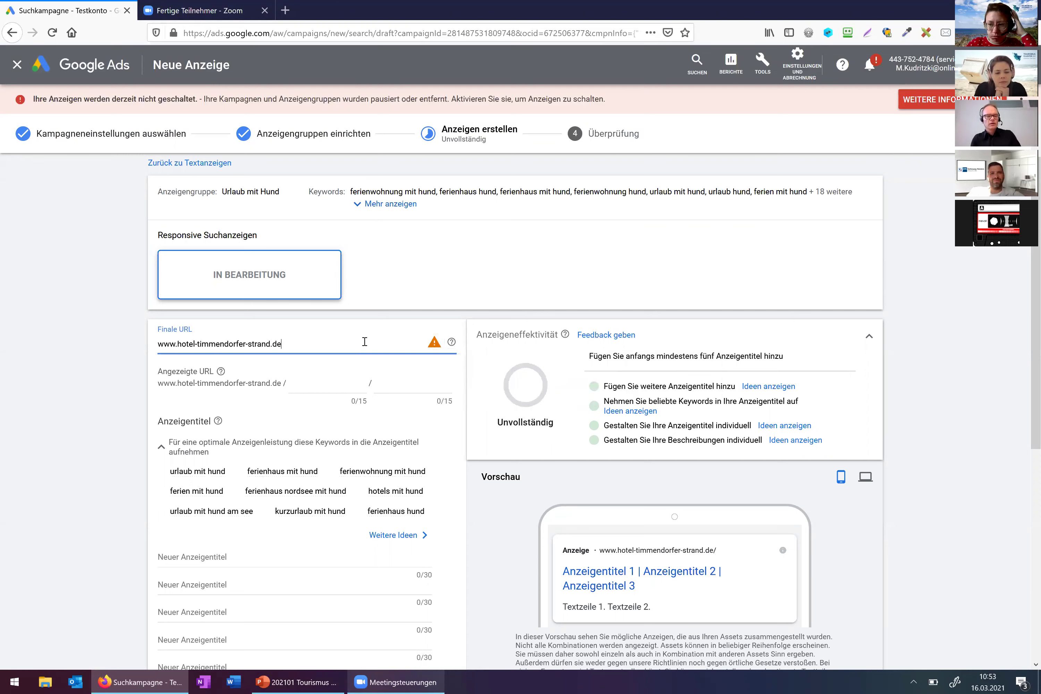
key("Home")
type("https://")
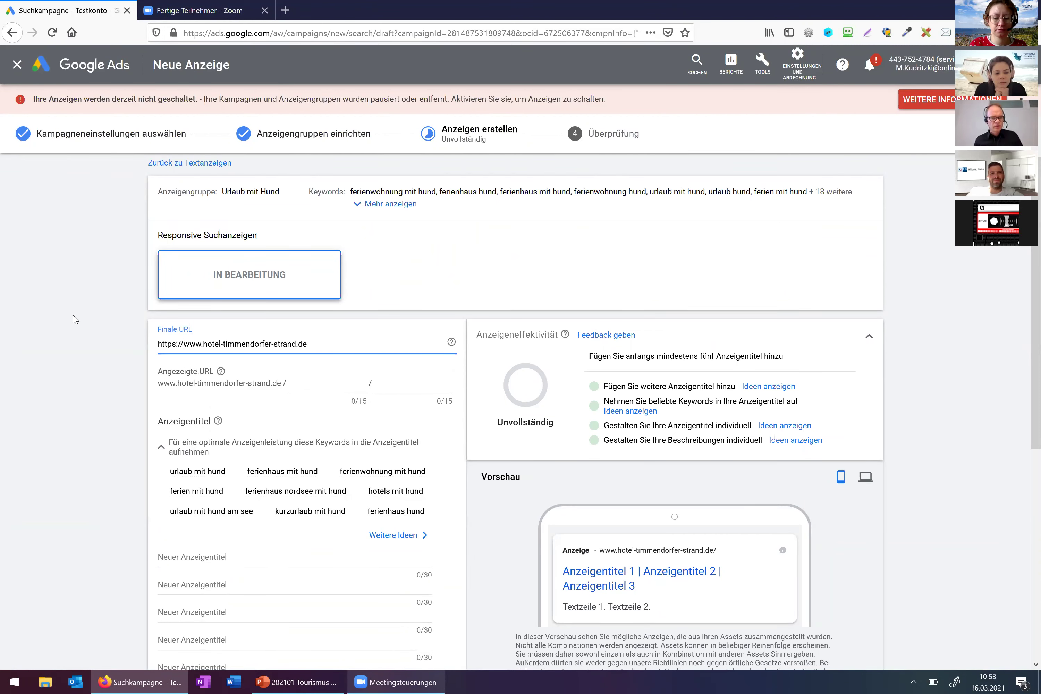
Enter "Urlaub mit dem Vierbeiner" as the ad's first headline.
scroll(73, 315, "down", 1)
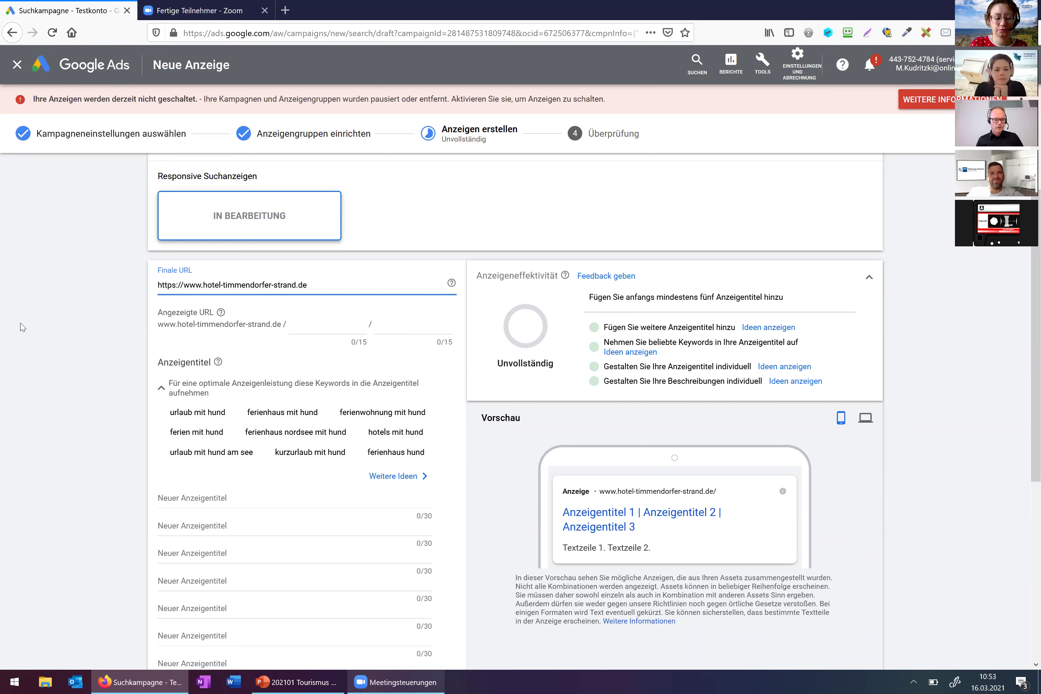
scroll(22, 367, "down", 2)
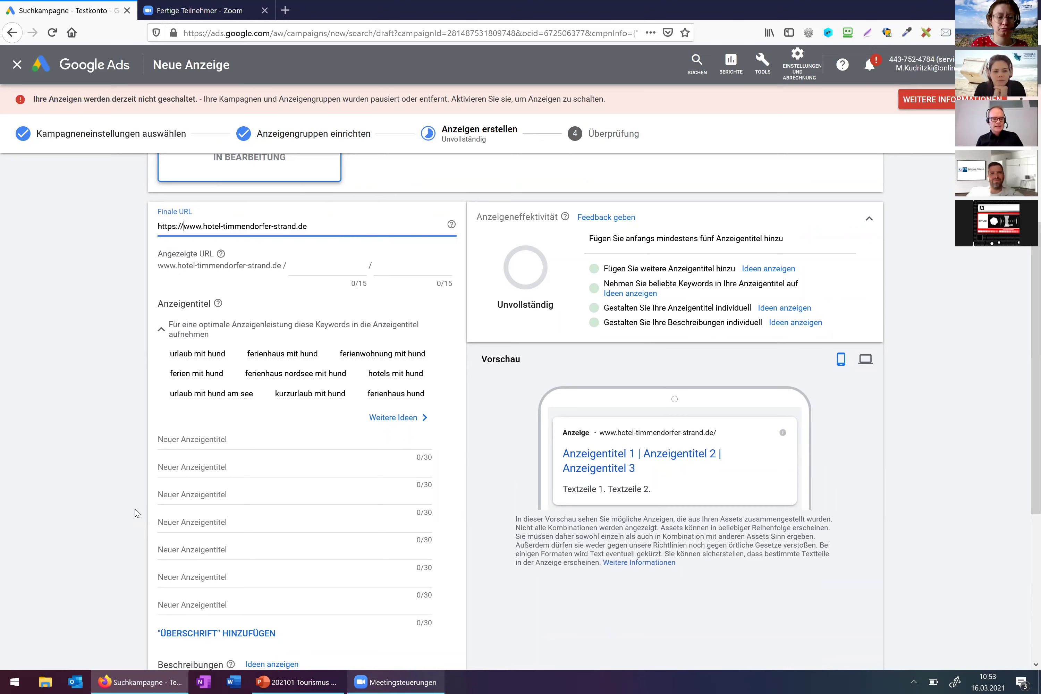
left_click(210, 442)
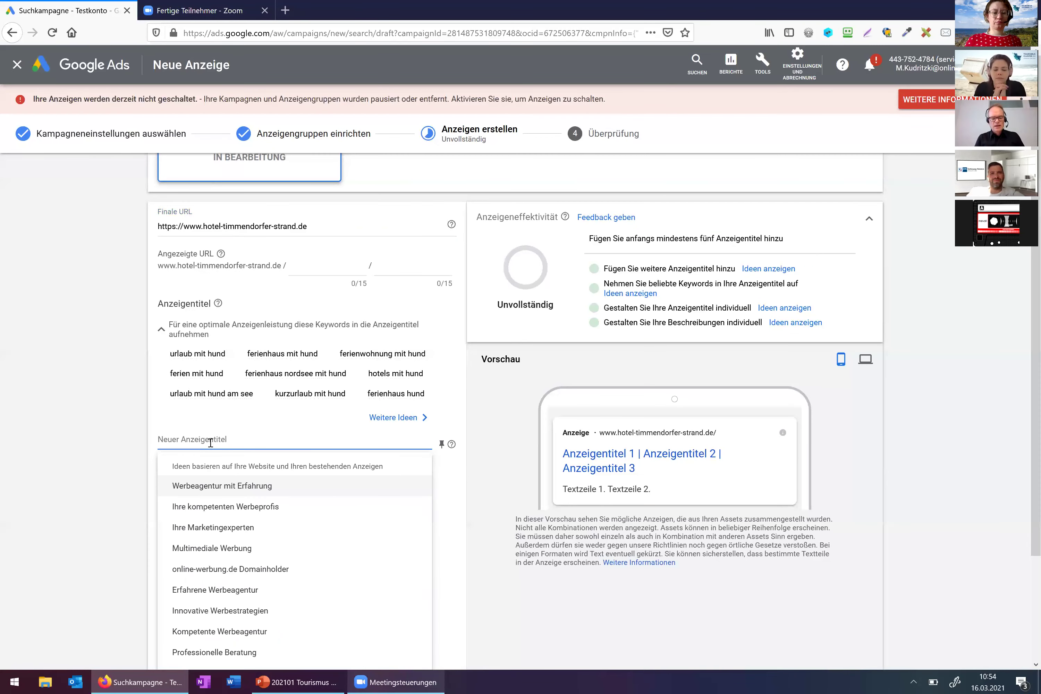
type("U")
key("BackSpace")
type("U")
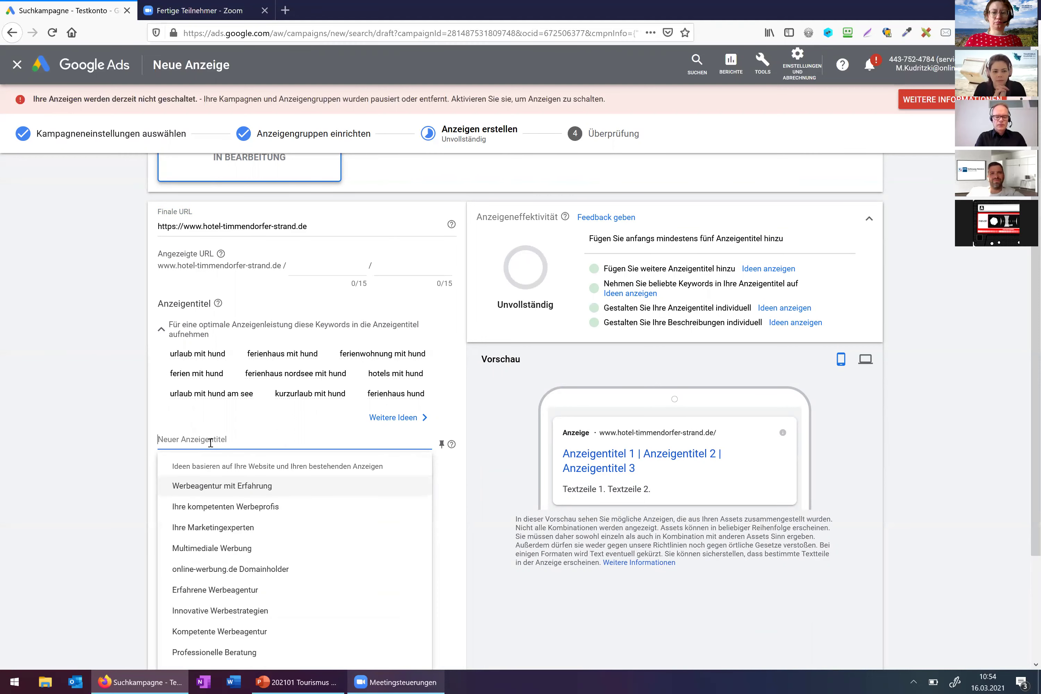
type("rlaub mit")
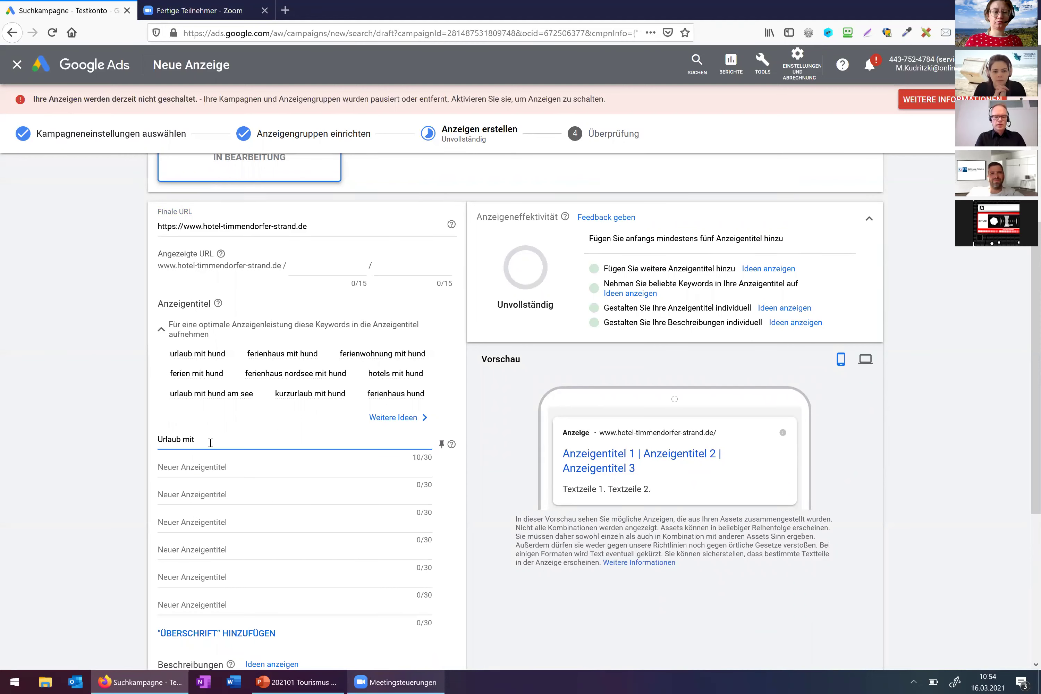
type(" dem Vierbeiner")
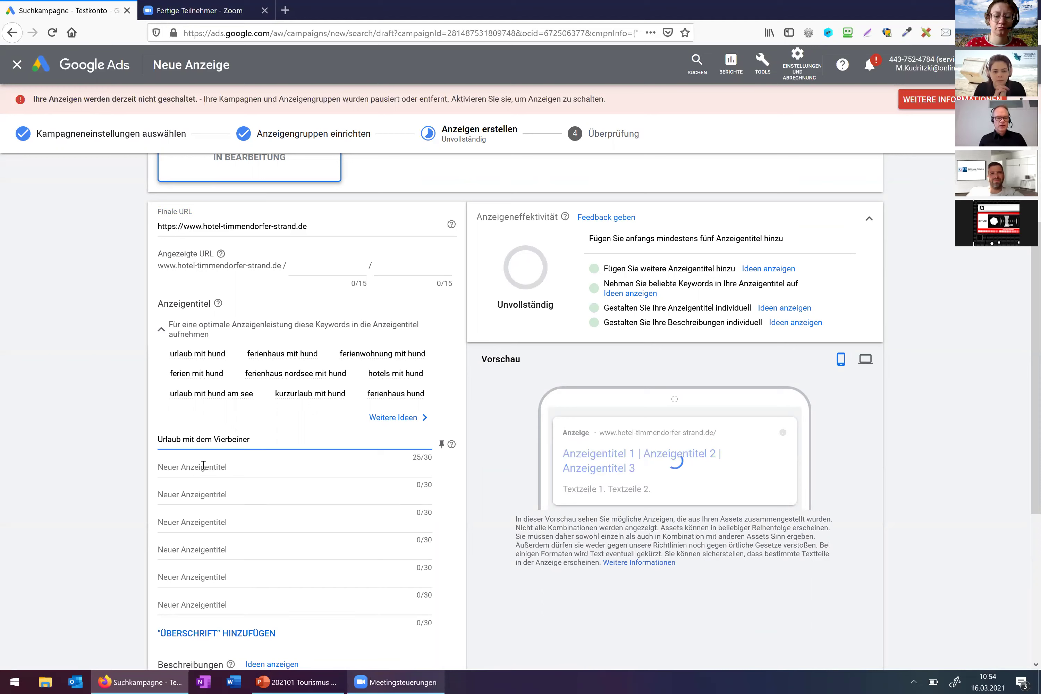
Pin the "Urlaub mit dem Vierbeiner" headline so it is only used in position 1.
left_click(238, 467)
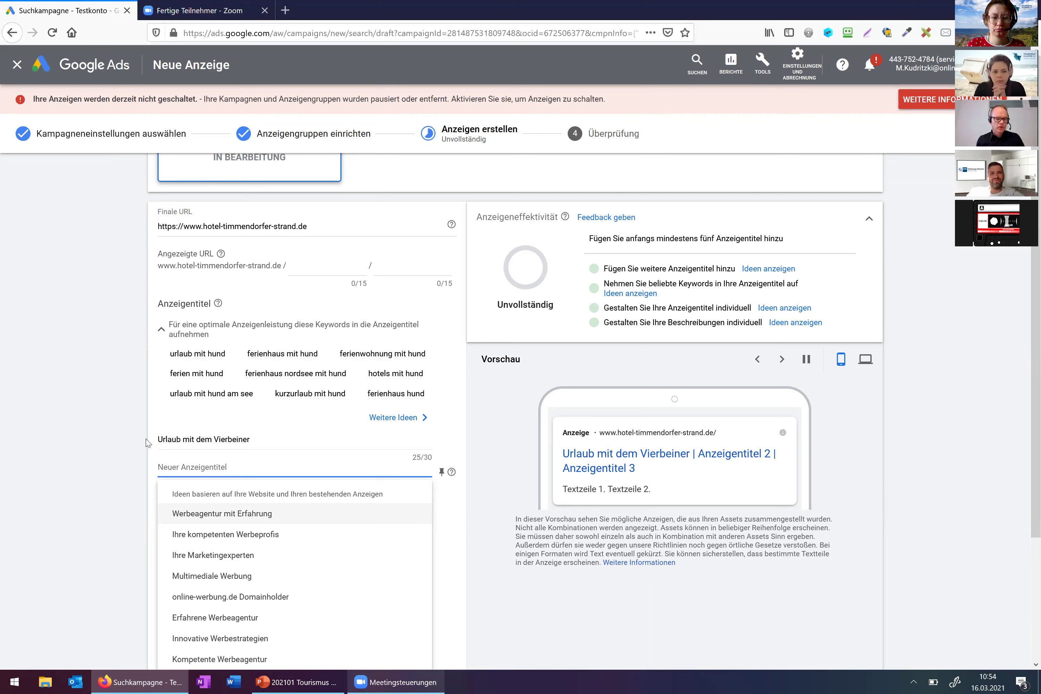
left_click(111, 449)
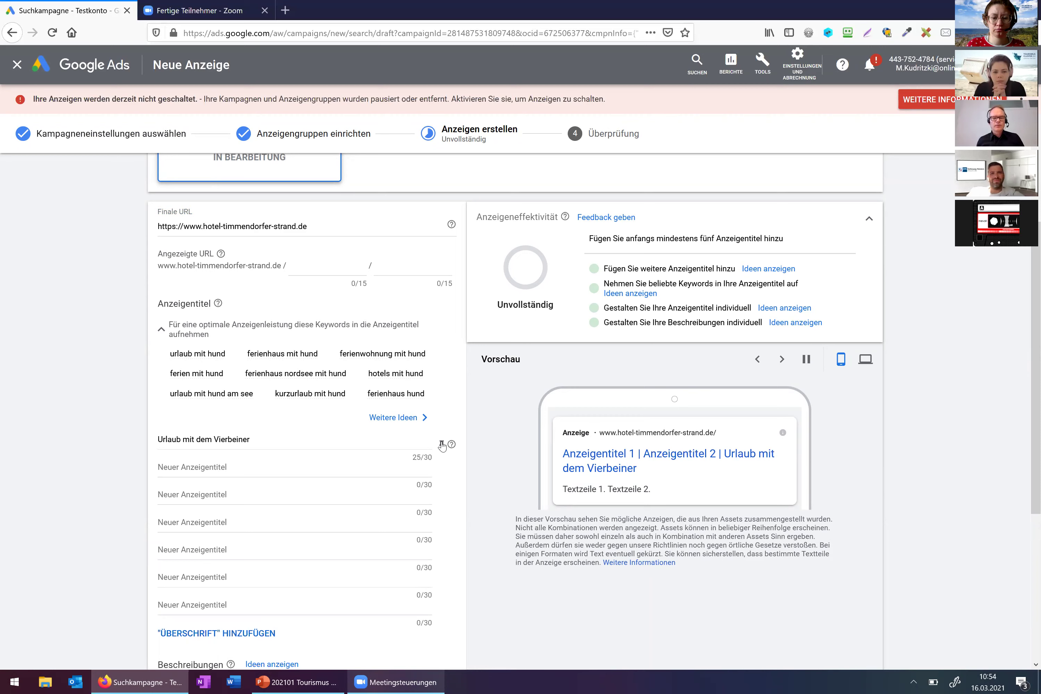
left_click(441, 444)
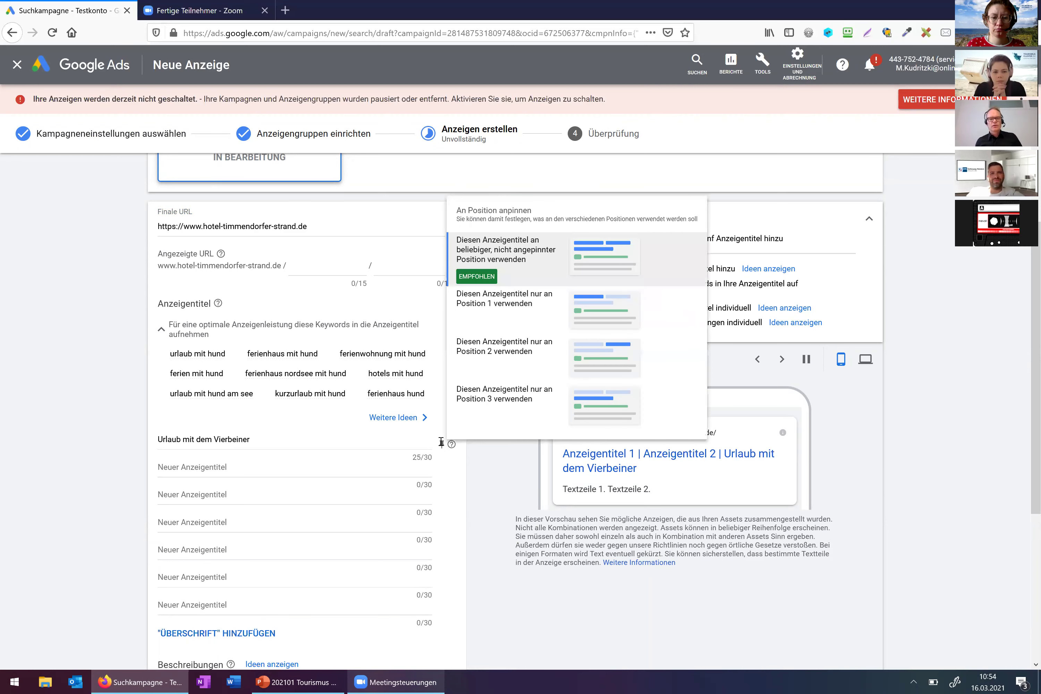
left_click(541, 317)
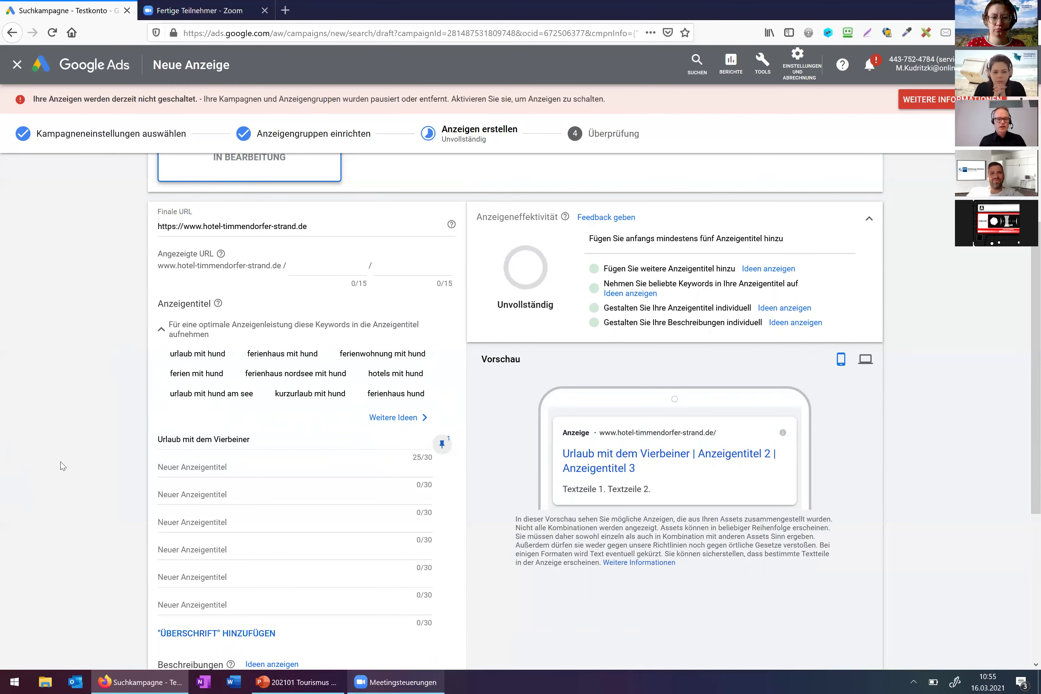
Enter "Gönnen Sie sich Ihre Auszeit" as the second headline and pin it to position 2.
left_click(196, 470)
type("G")
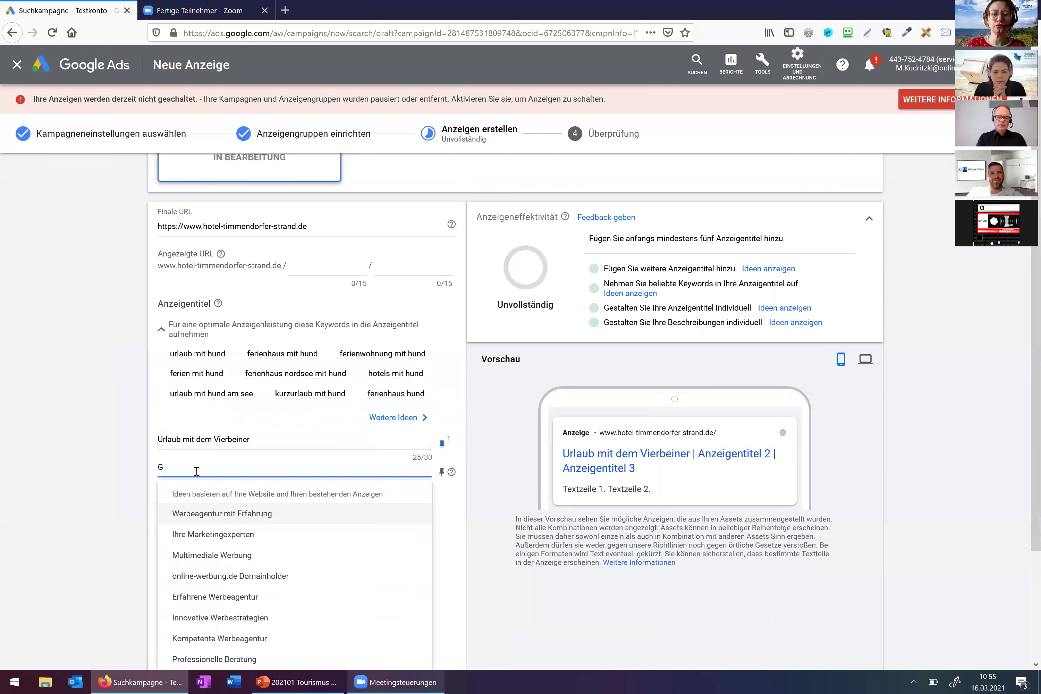
type("önnen Sie sich Ihre Auszeit")
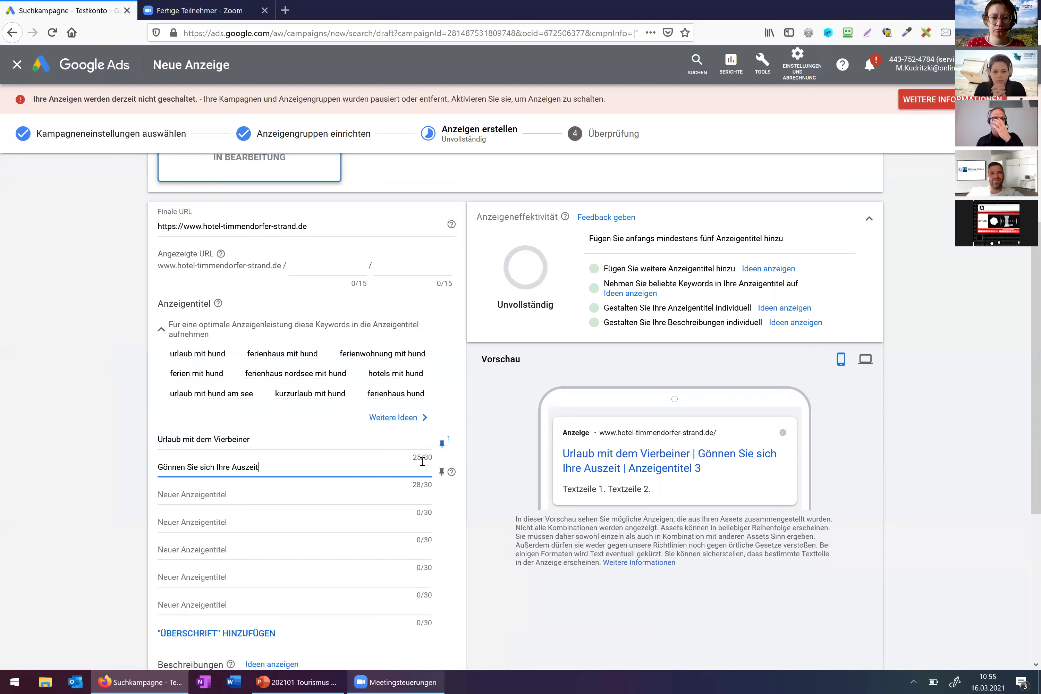
left_click(442, 472)
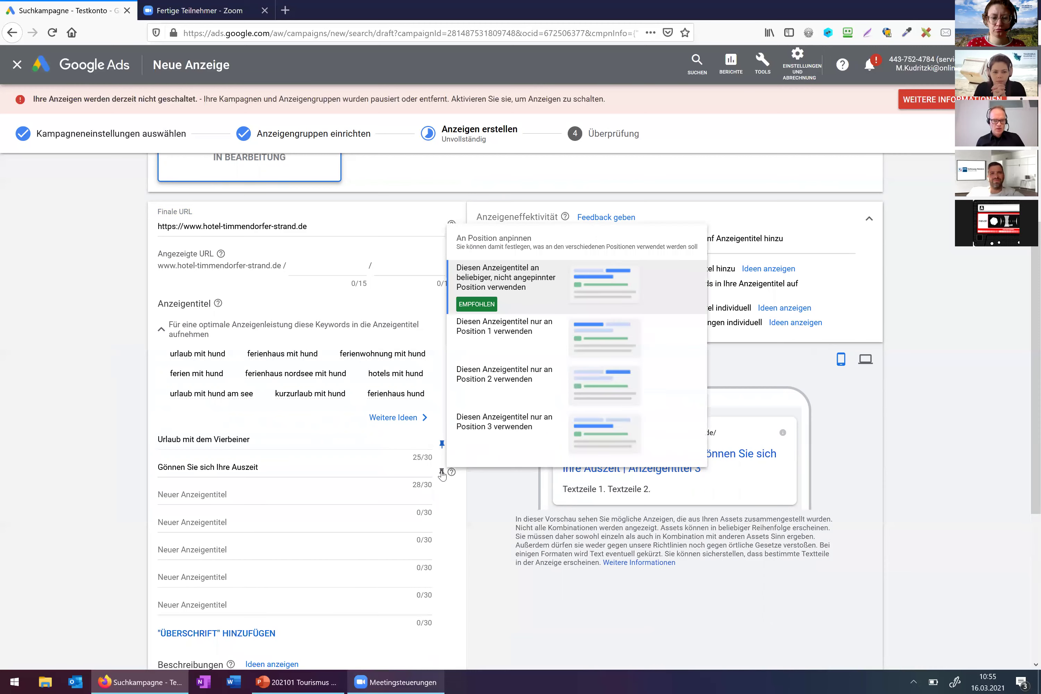
left_click(566, 394)
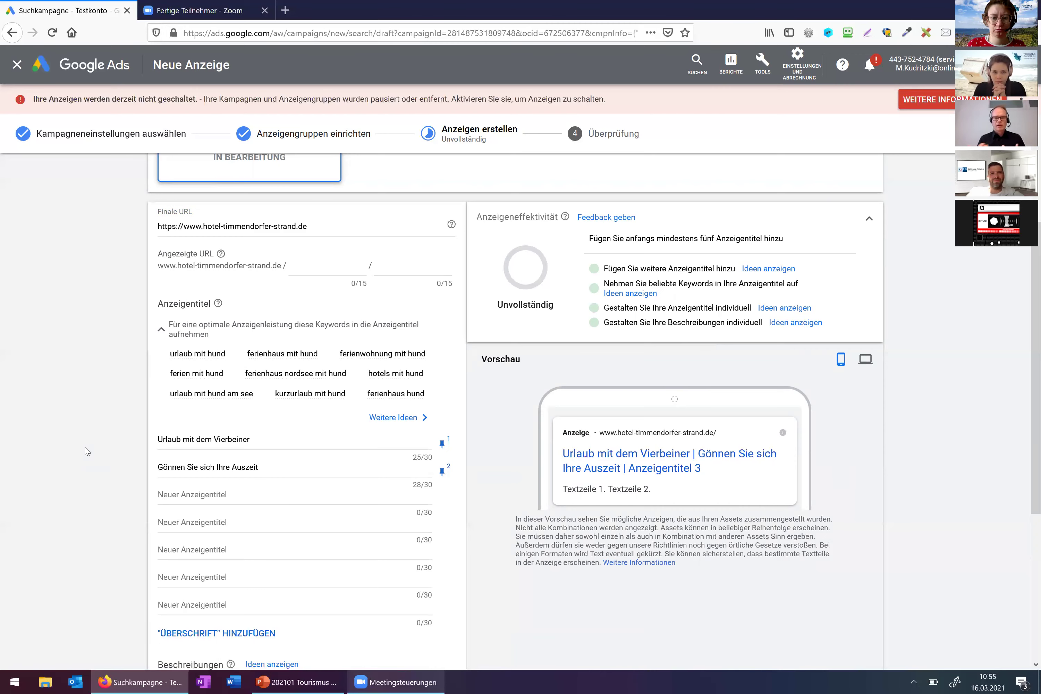
Enter "Wir freuen uns" as the ad's third headline.
scroll(85, 448, "down", 1)
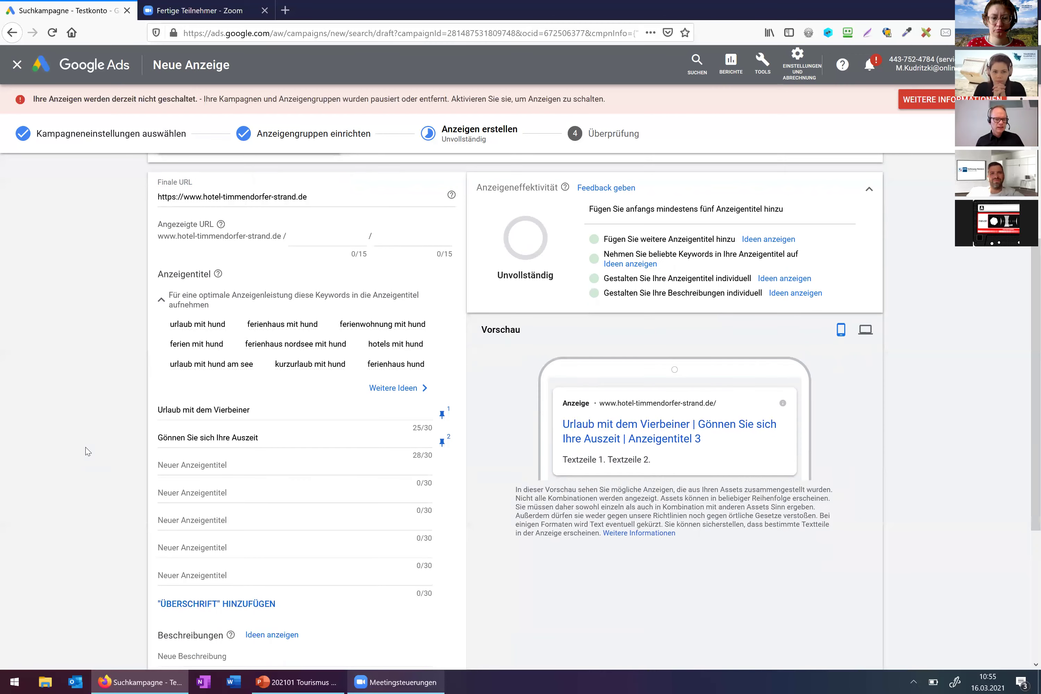
scroll(88, 487, "down", 1)
left_click(184, 439)
type("Wi")
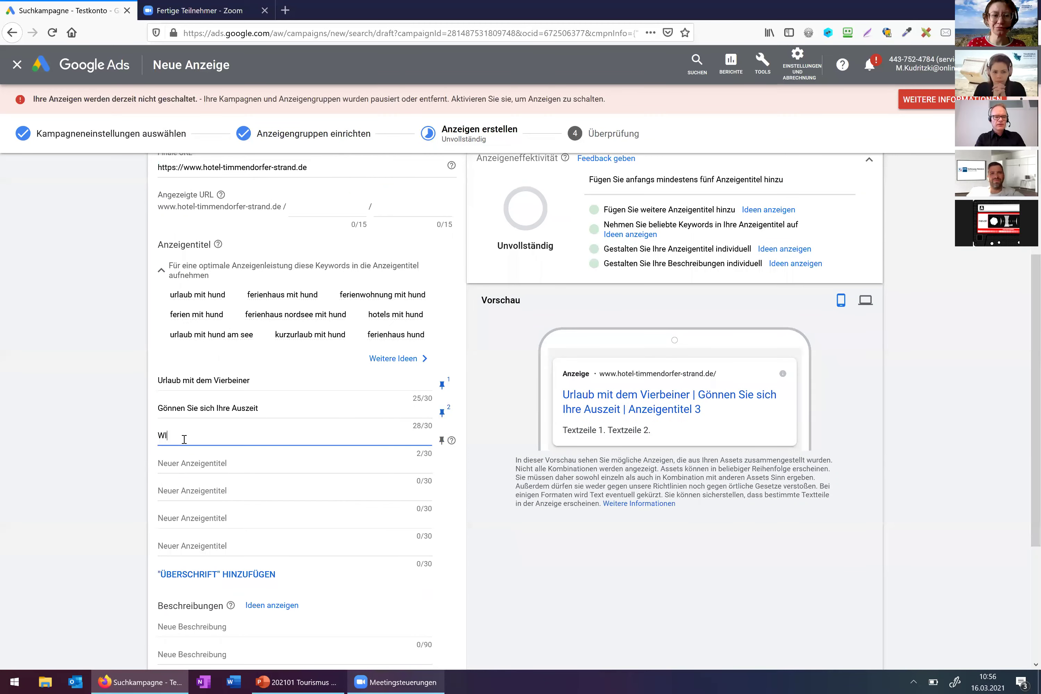
type("r freu")
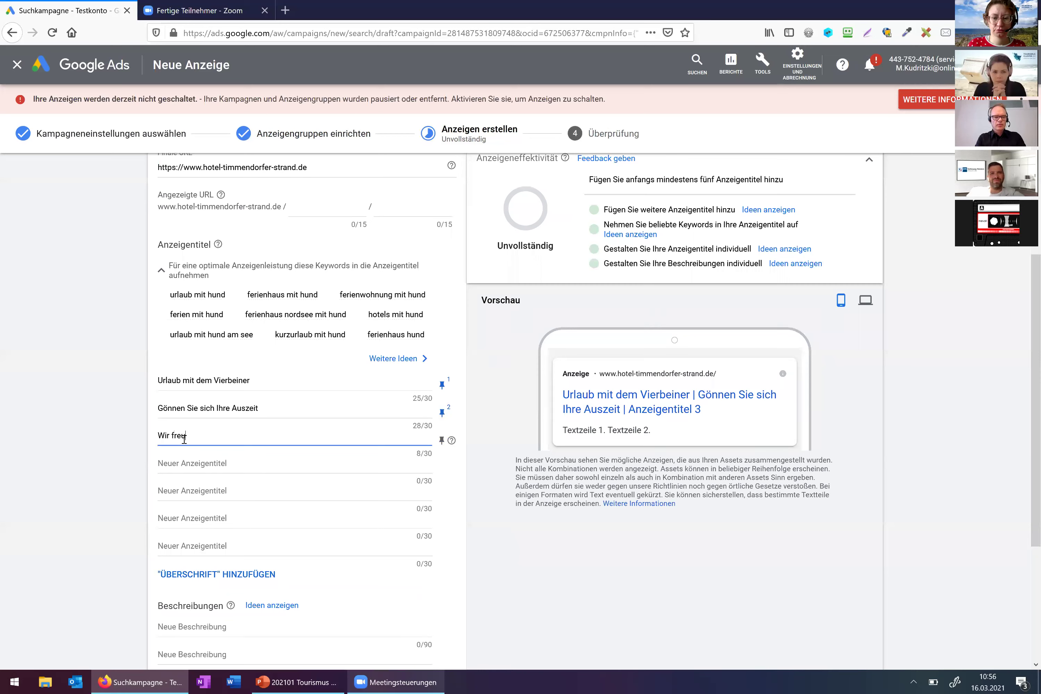
type("en uns")
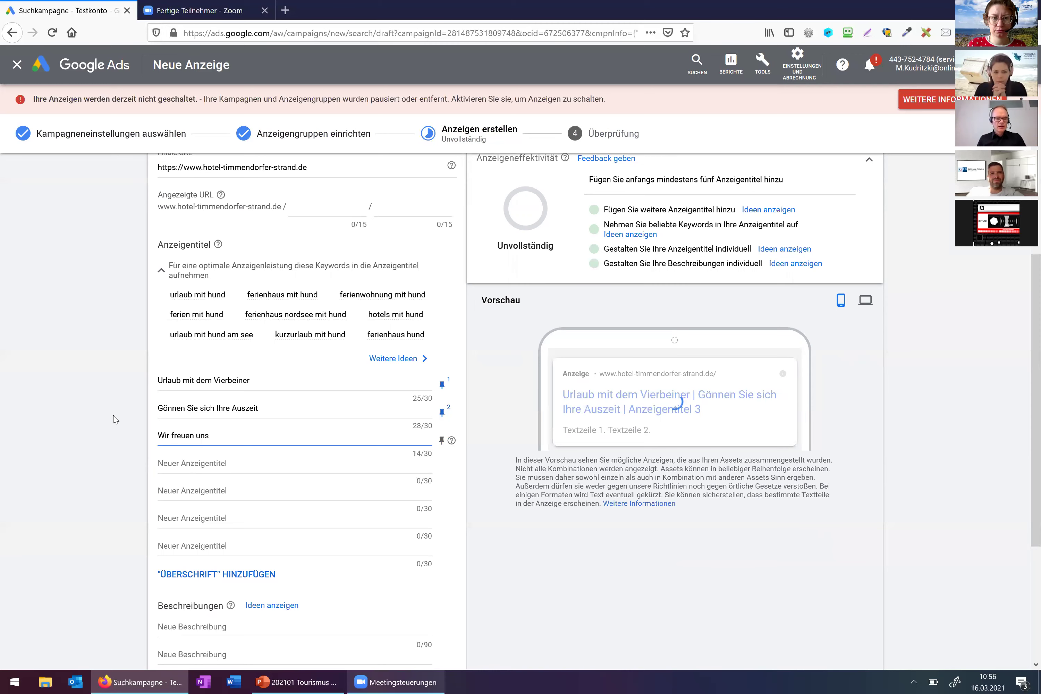
Complete the third headline as "Wir freuen uns auf Sie" and pin it to position 3.
type(" auf Sie!")
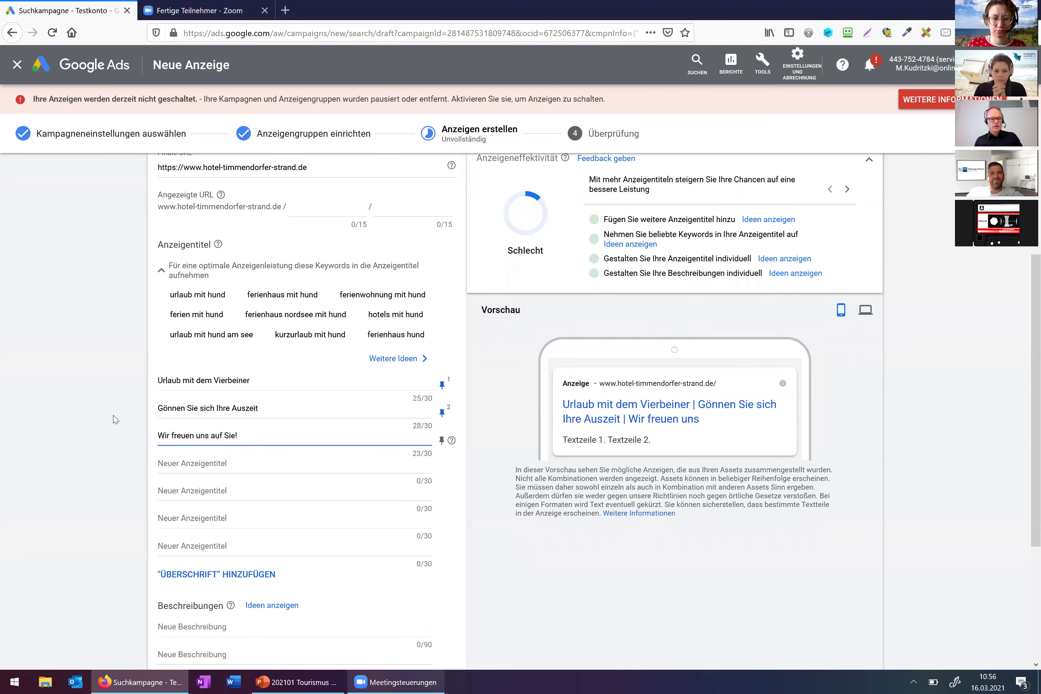
key("BackSpace")
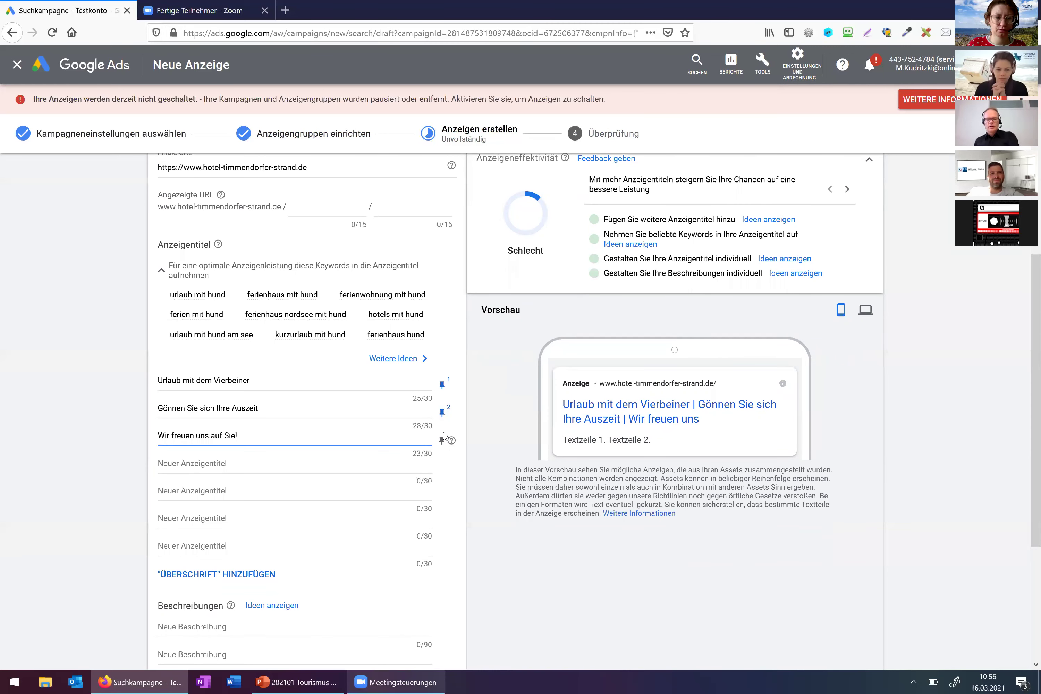
left_click(441, 441)
left_click(515, 401)
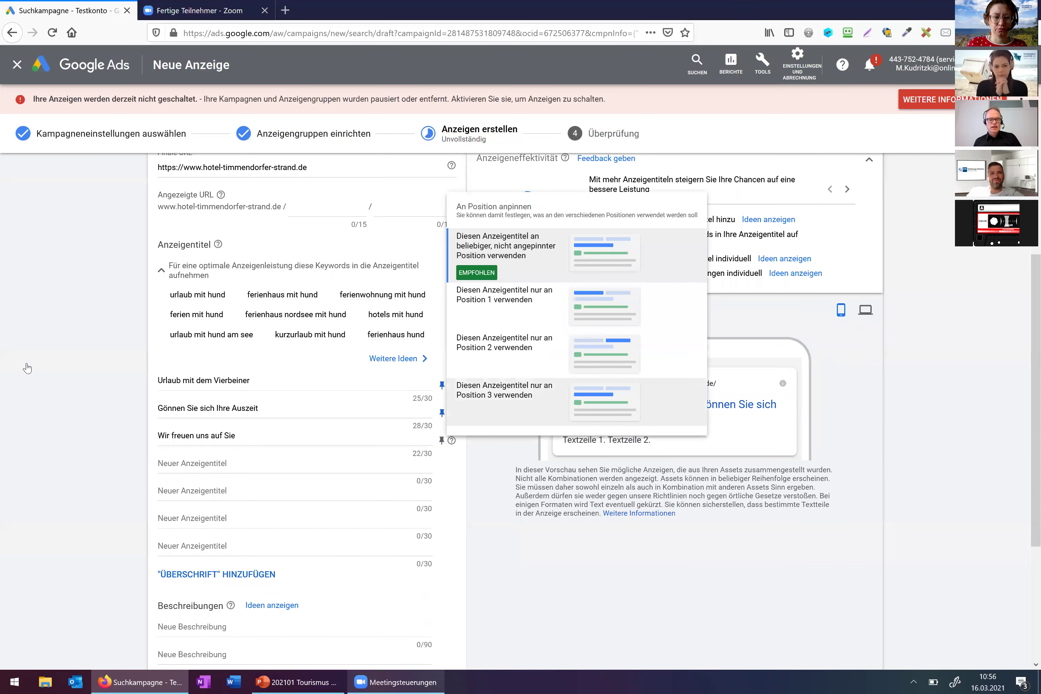
left_click(26, 363)
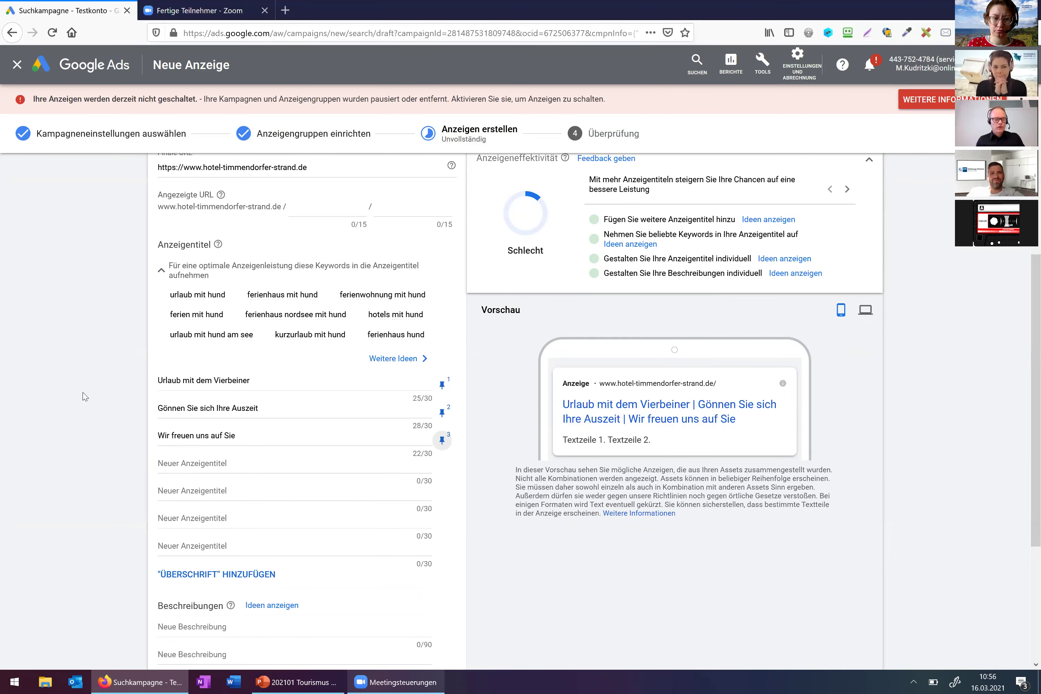
Enter "Gönnen Sie sich und Ihrem Liebling eine Auszeit." as the ad's first description.
scroll(83, 392, "down", 3)
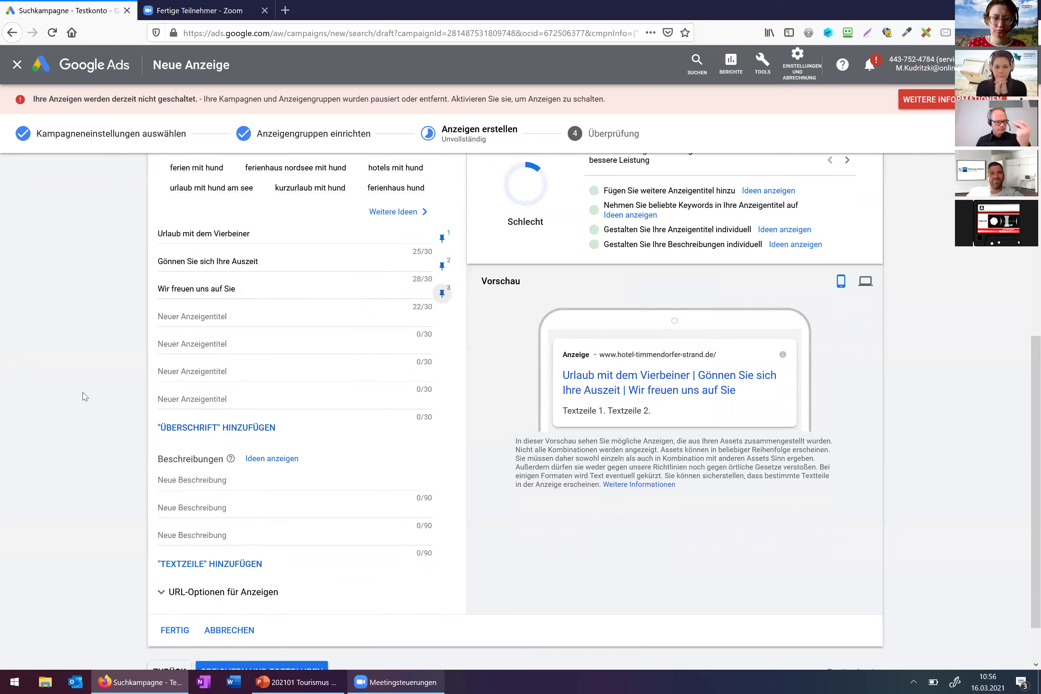
left_click(216, 479)
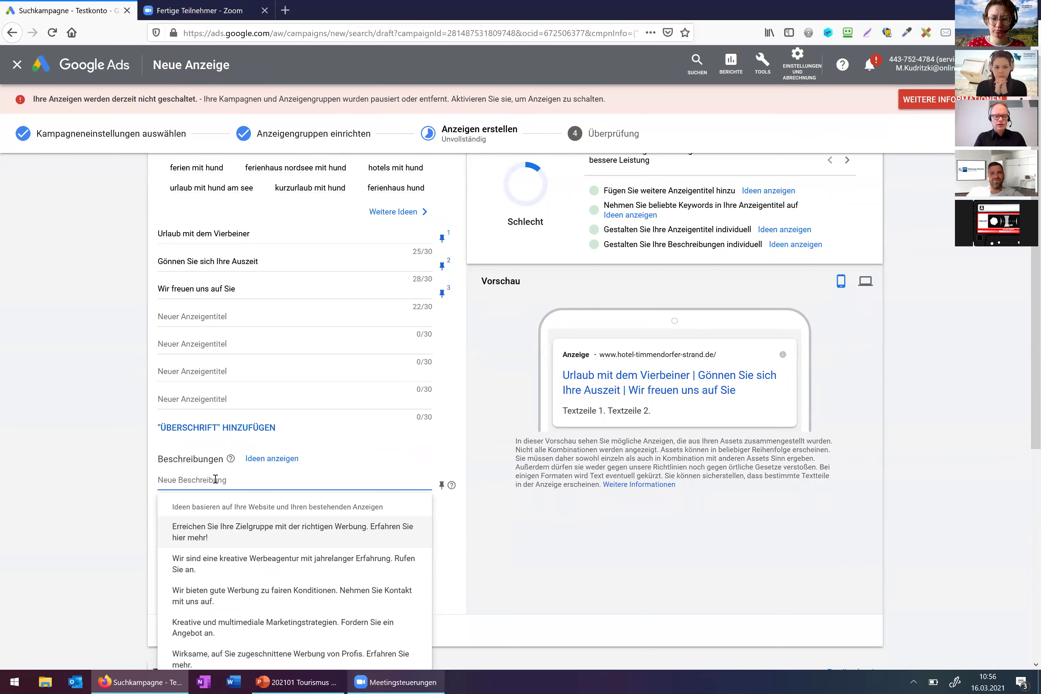
type("Geben Sie sich und Ihrer  kalten Schnau")
key("ctrl+a")
type("Geben Sie sich und Ihrem Liebling")
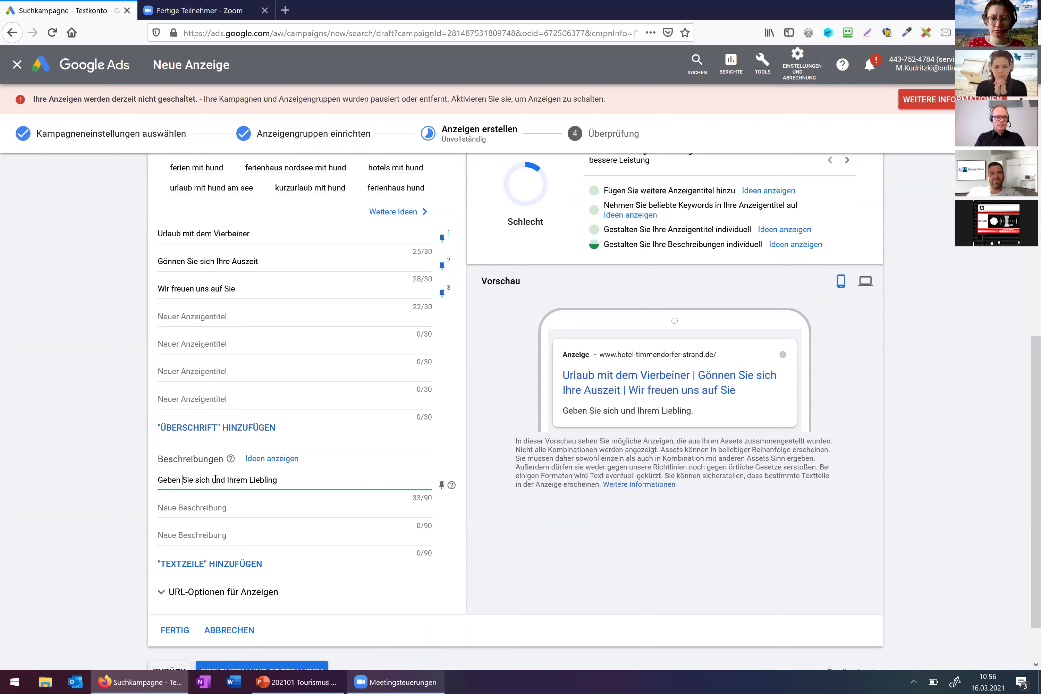
key("Home")
key("ctrl+shift+Right")
type("Gönnen")
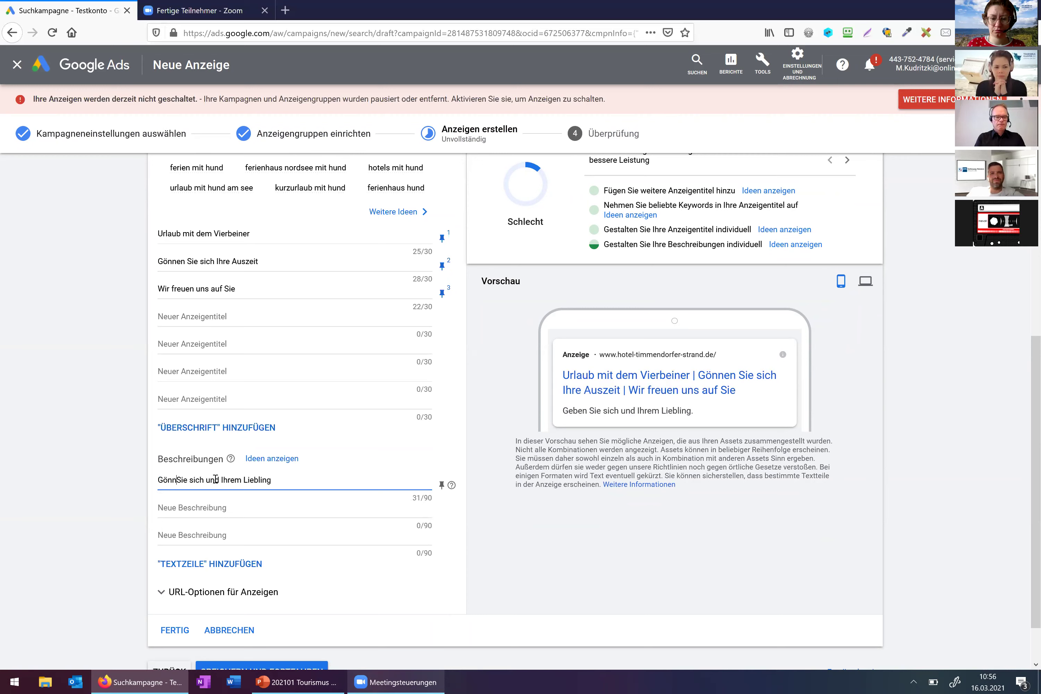
key("End")
type("eine Auszeit.")
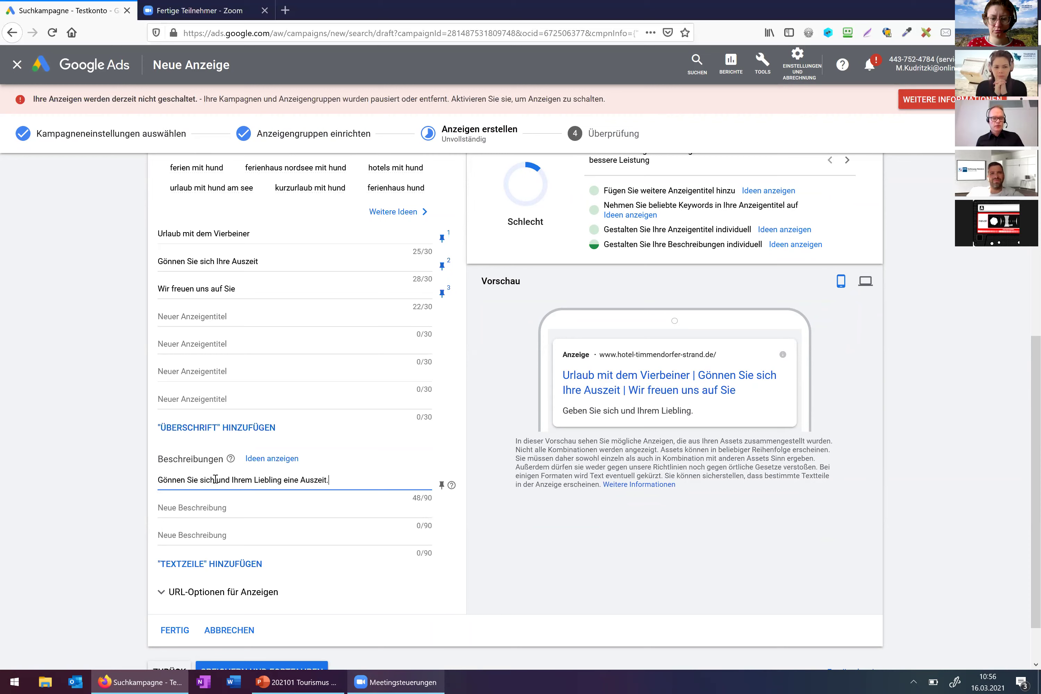
Enter "Wir tun alles, um Sie besonders glücklich zu machen." as the ad's second description.
left_click(231, 507)
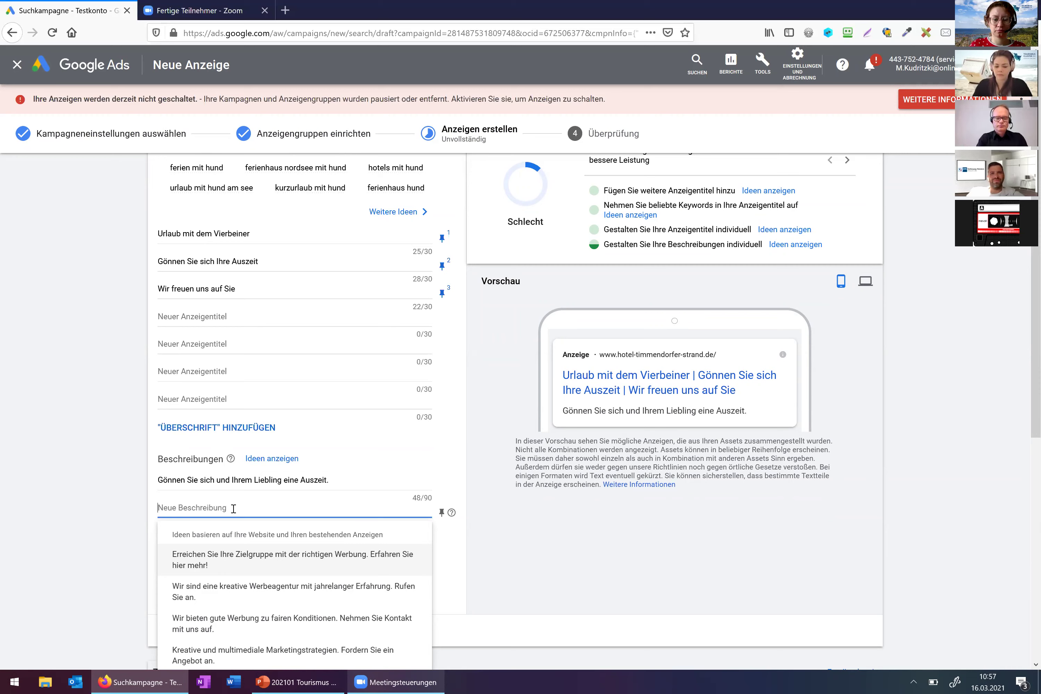
type("Wir")
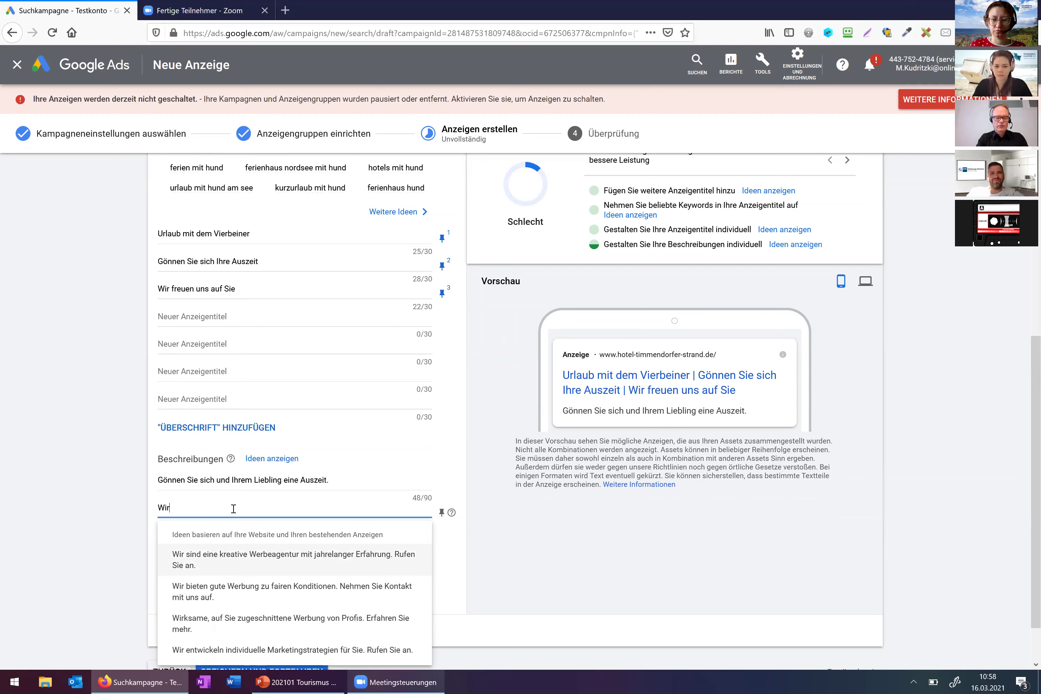
type(" tun alles, um Sie in")
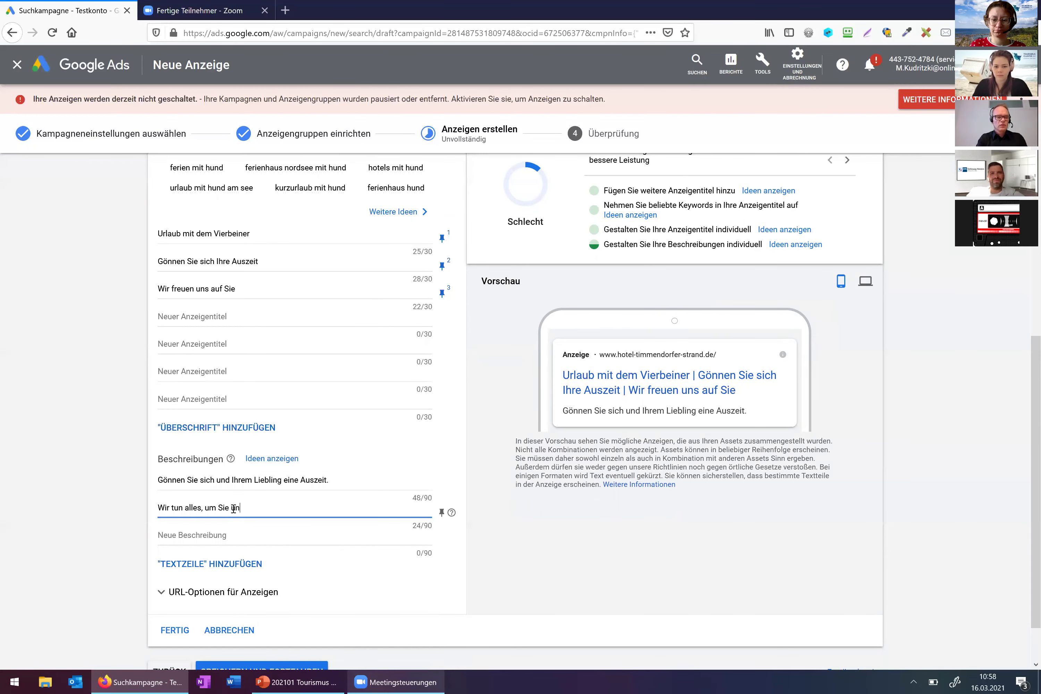
key("BackSpace")
key("BackSpace")
type("beso")
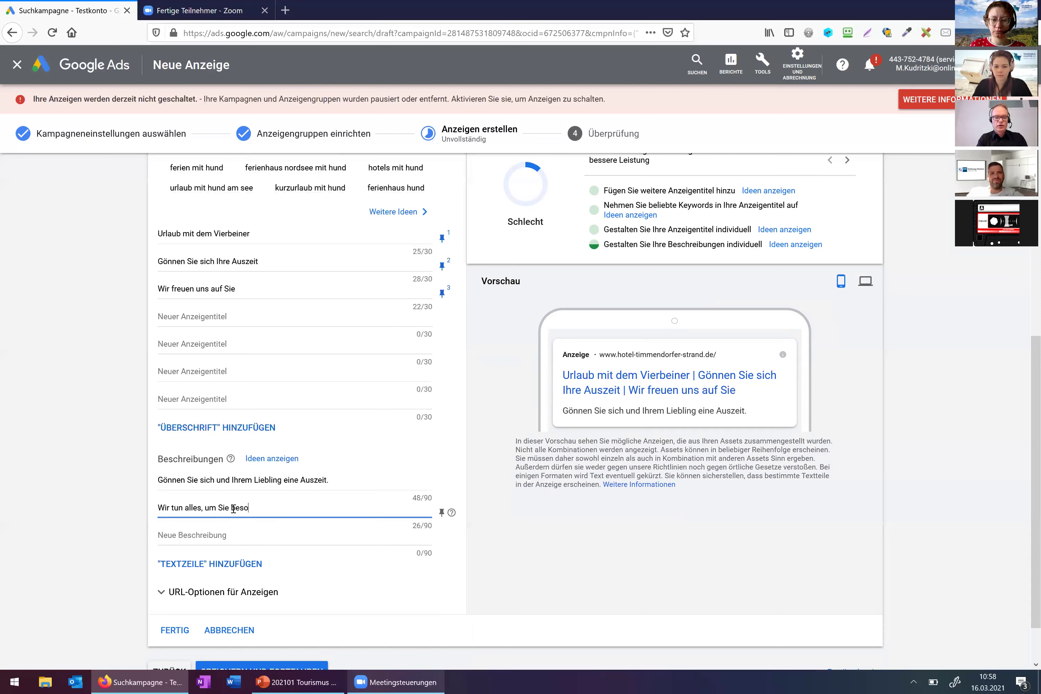
type("nders glücklich zu machen.")
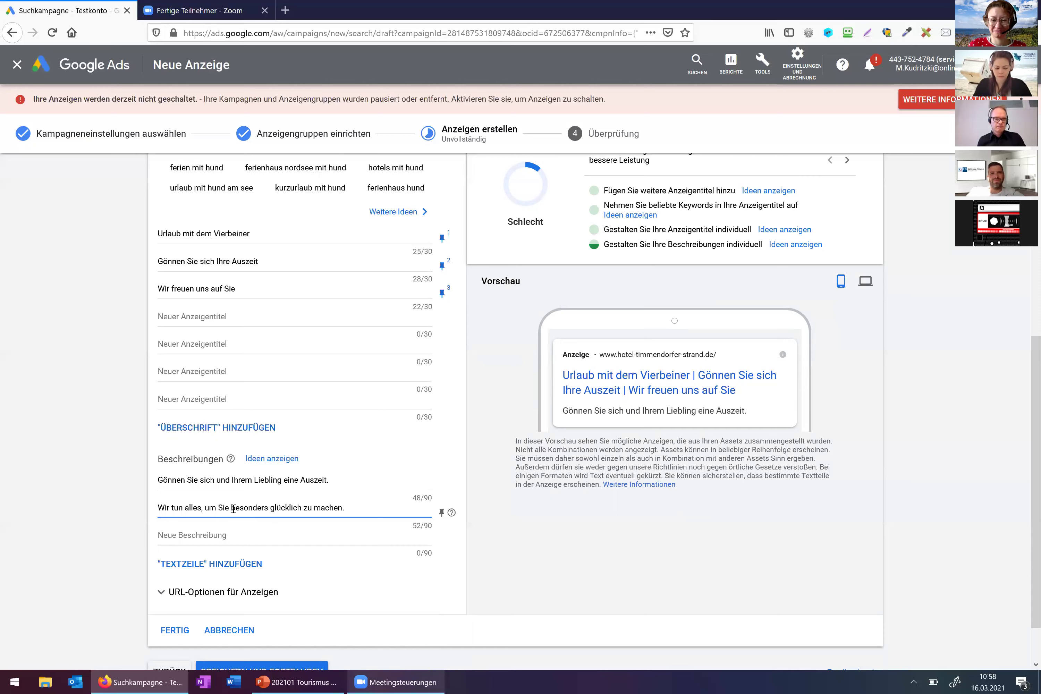
Enter "Nutzen Sie unseren Hunde-Sitter für die besondere Auszeit." as the third description and save the ad to continue to the campaign review.
left_click(244, 540)
type("N")
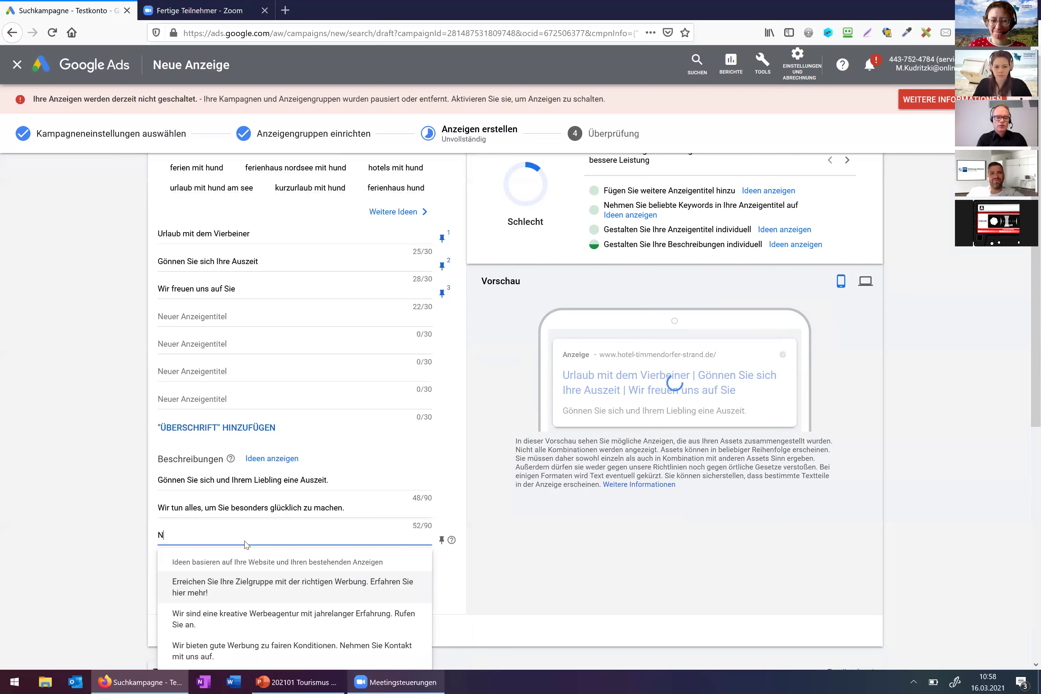
type("utzen SIe un")
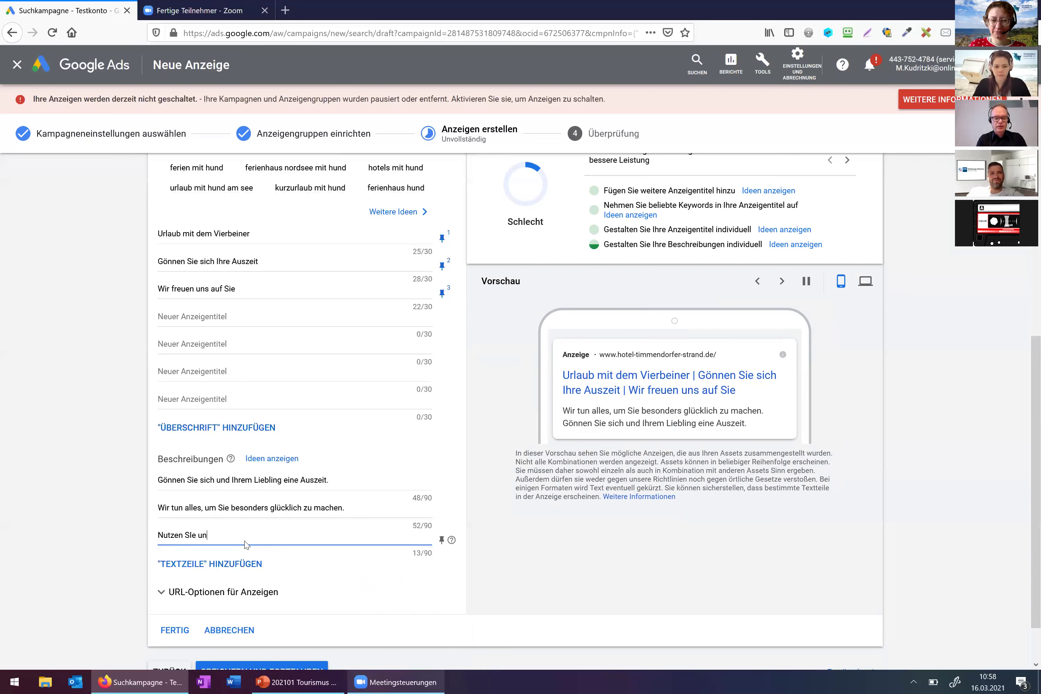
type("seren Hunde-Sitter für die b")
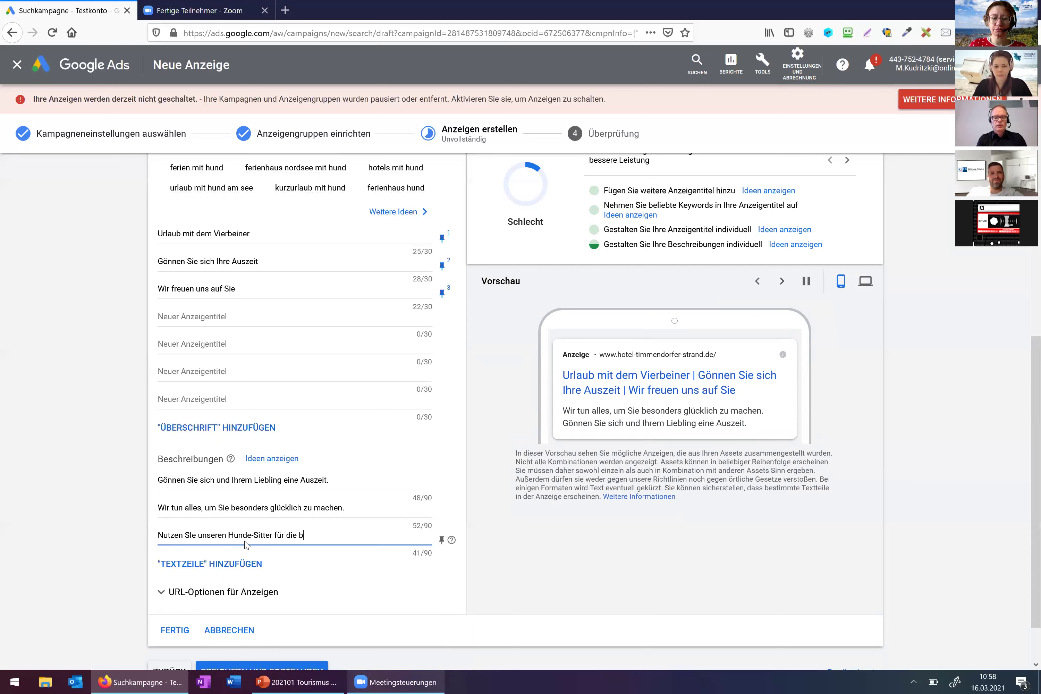
type("esondere Auszeit.")
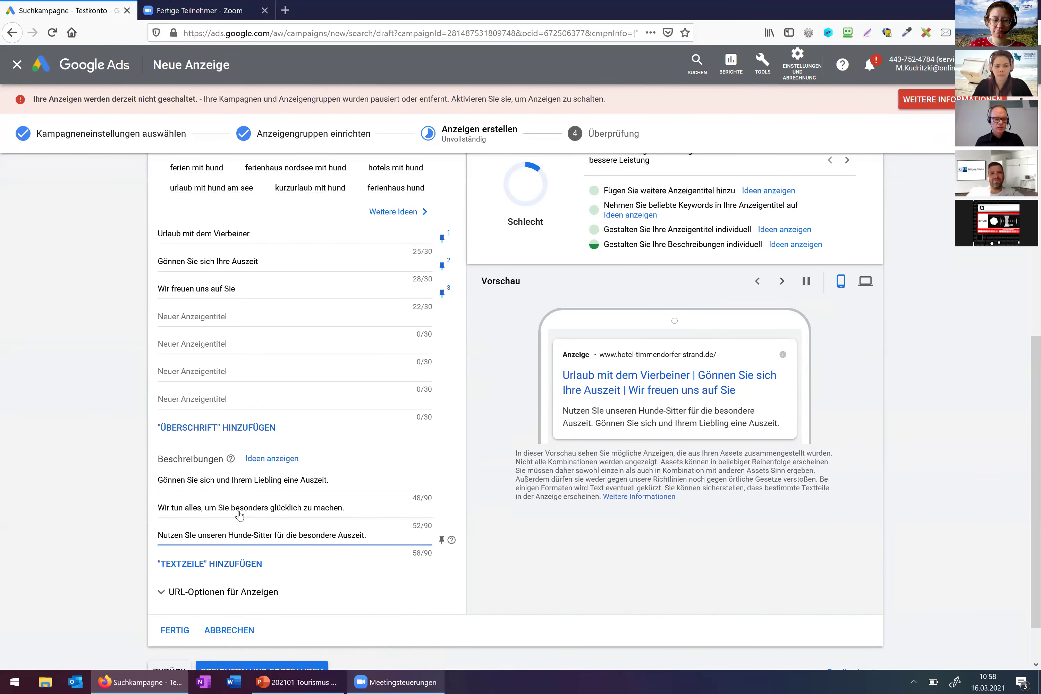
scroll(337, 580, "down", 2)
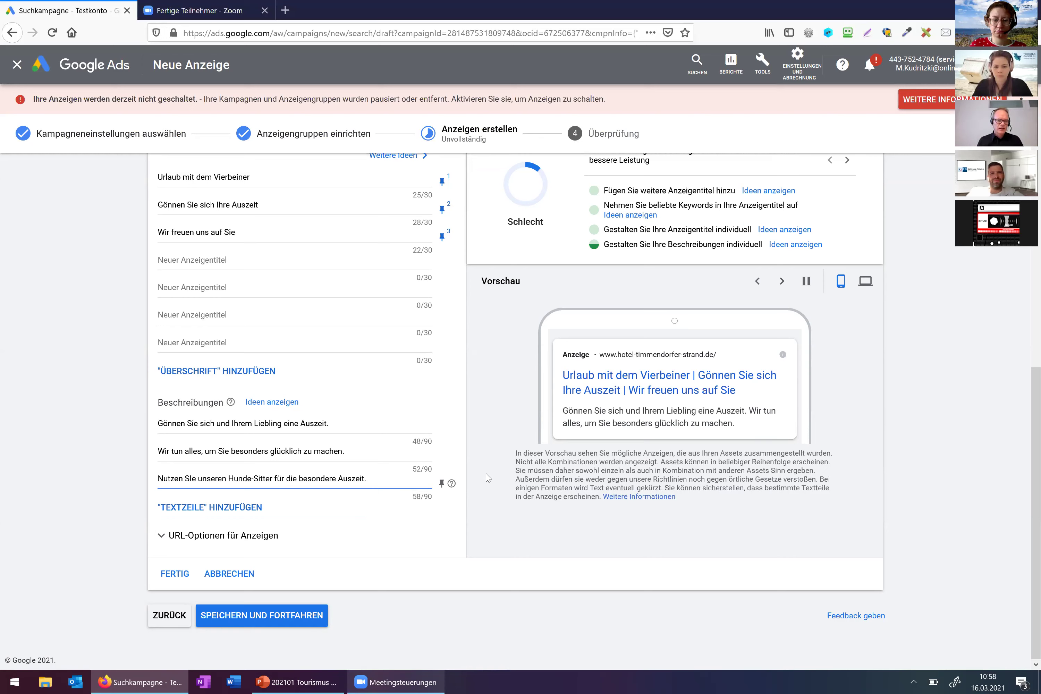
left_click(275, 616)
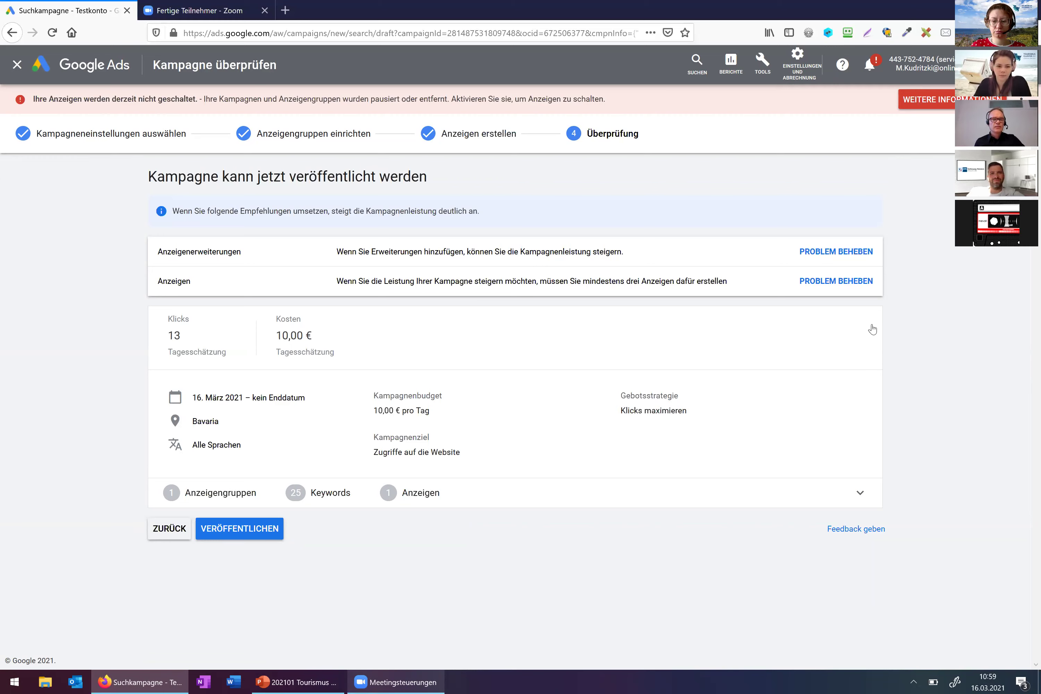
From the review's ad-extension recommendation, examine the extension types offered in the campaign settings and go back.
left_click(864, 316)
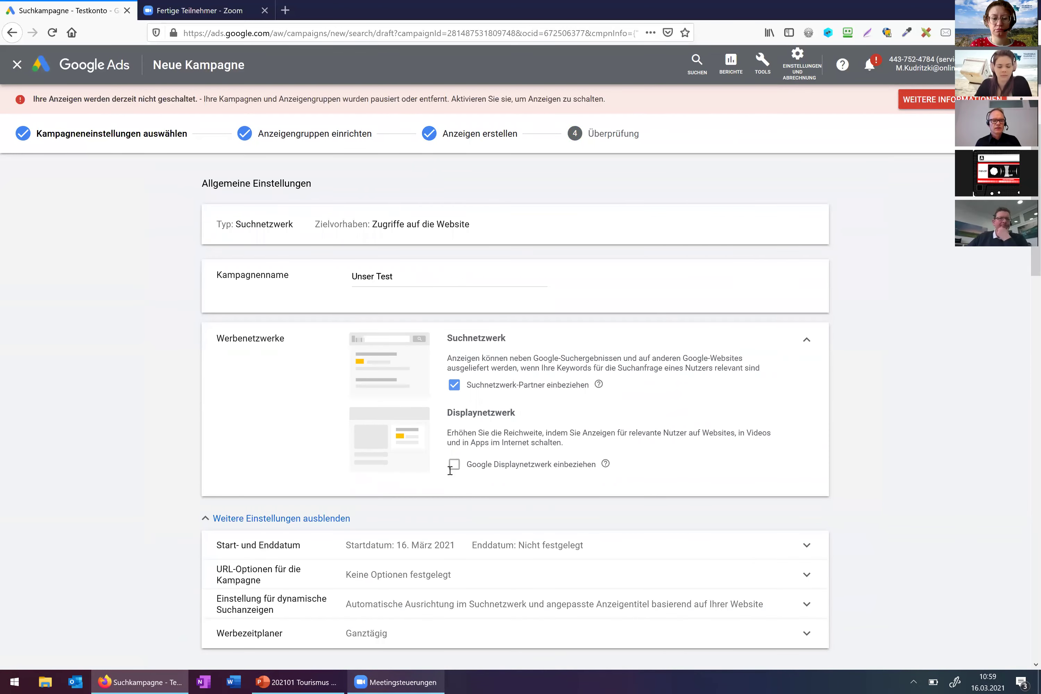
scroll(449, 474, "down", 10)
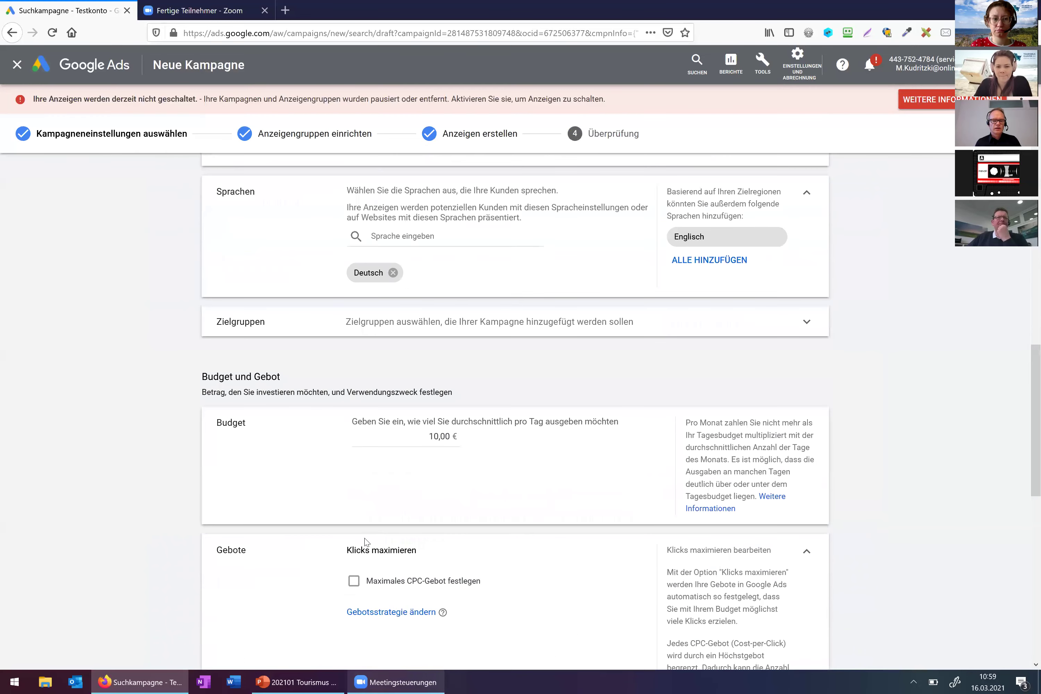
scroll(368, 518, "down", 8)
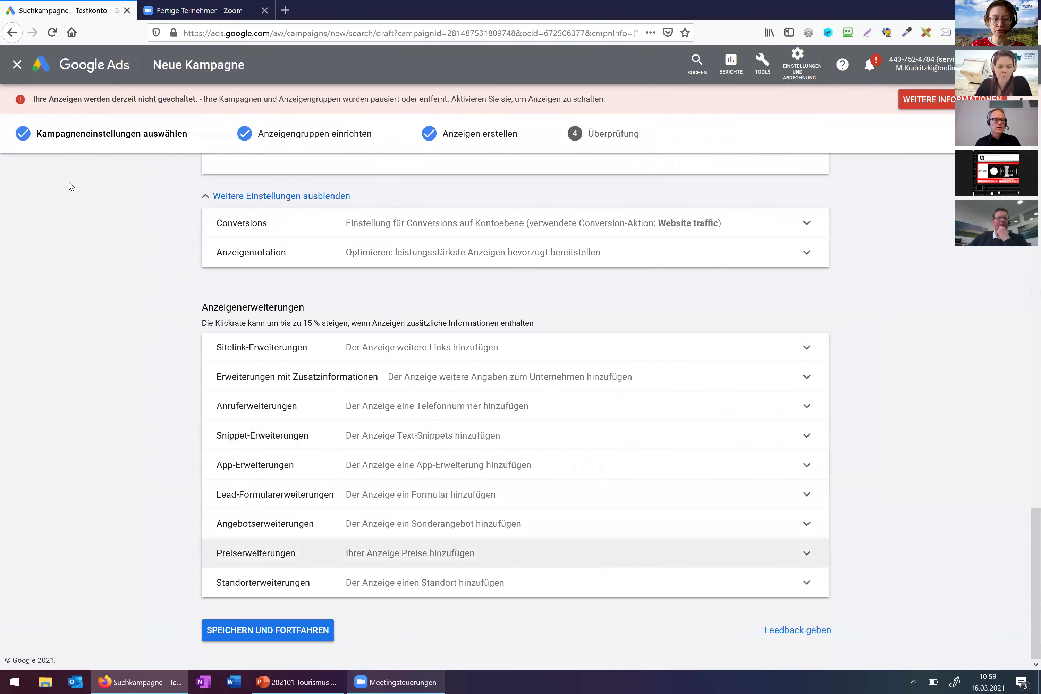
left_click(12, 38)
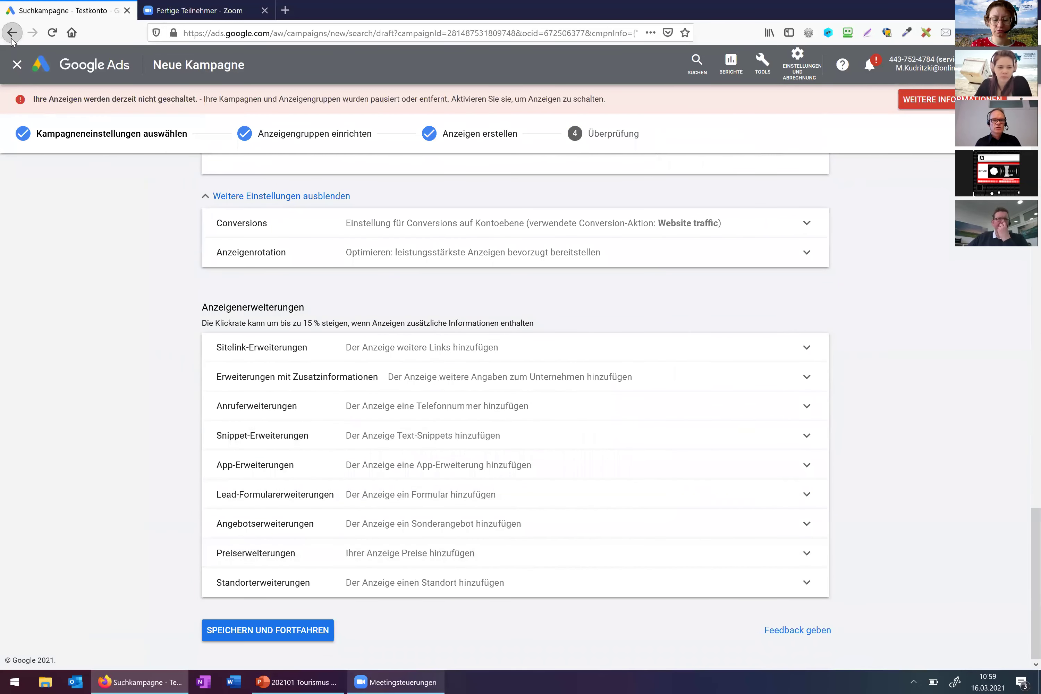